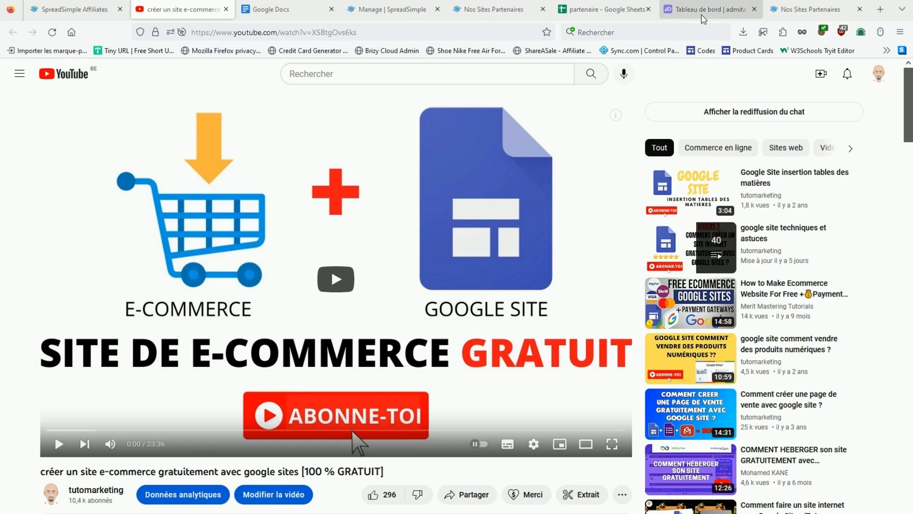
Step: Open the published Nos Sites Partenaires page and check where the BelleLily partner's visit link leads
click(793, 15)
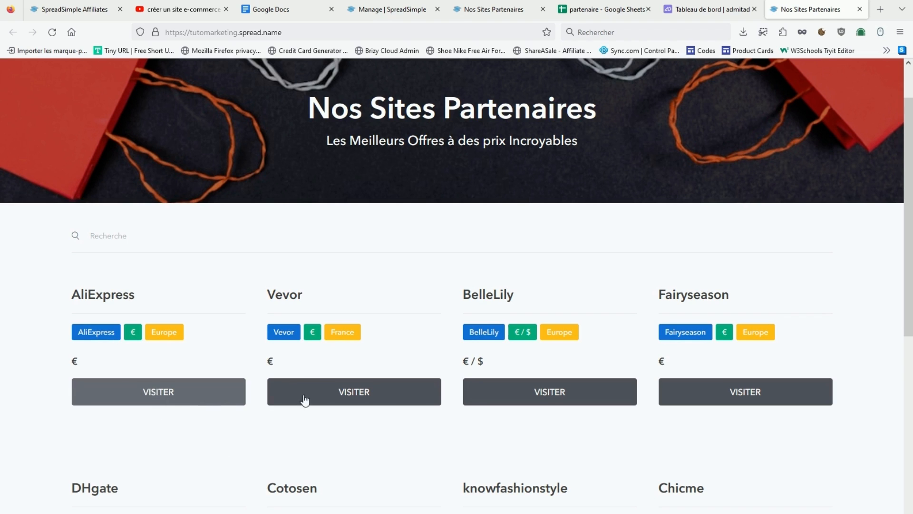
click(550, 401)
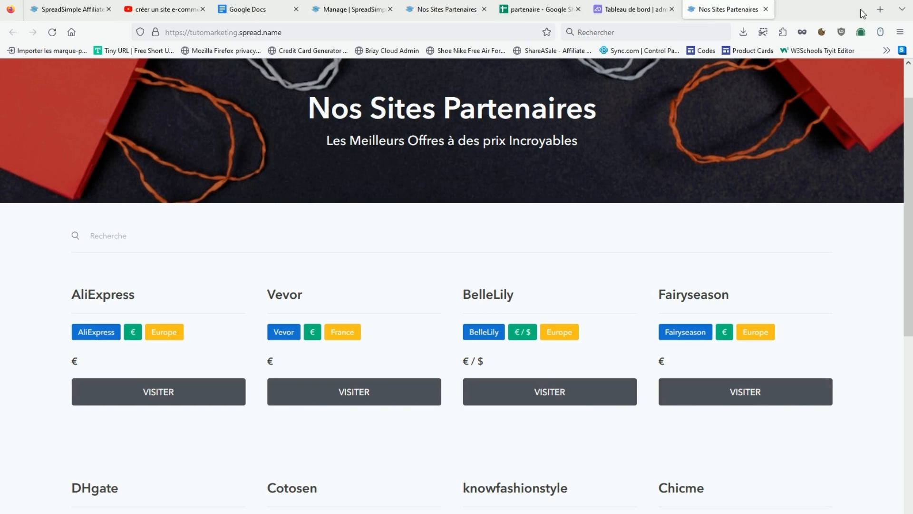
click(860, 9)
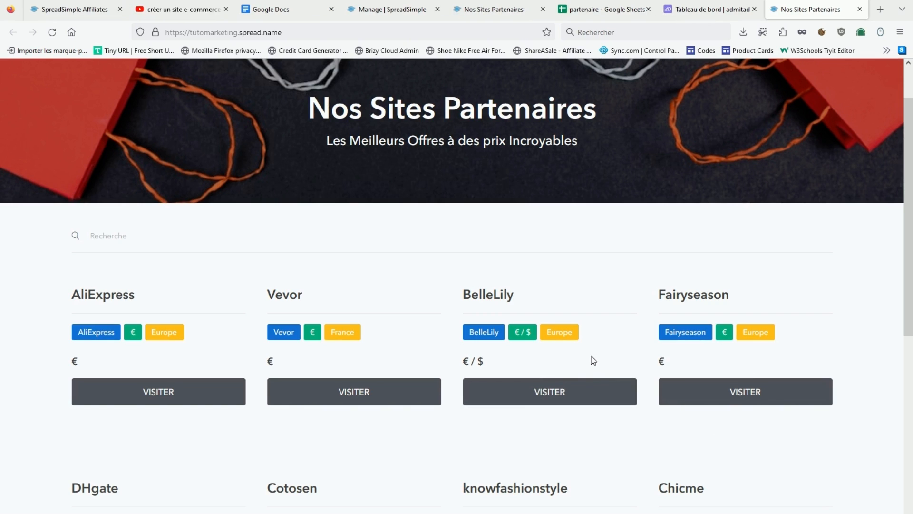
Step: Look over the YouTube video page about creating a Google Sites e-commerce site and its description, and return to the partner page
click(157, 10)
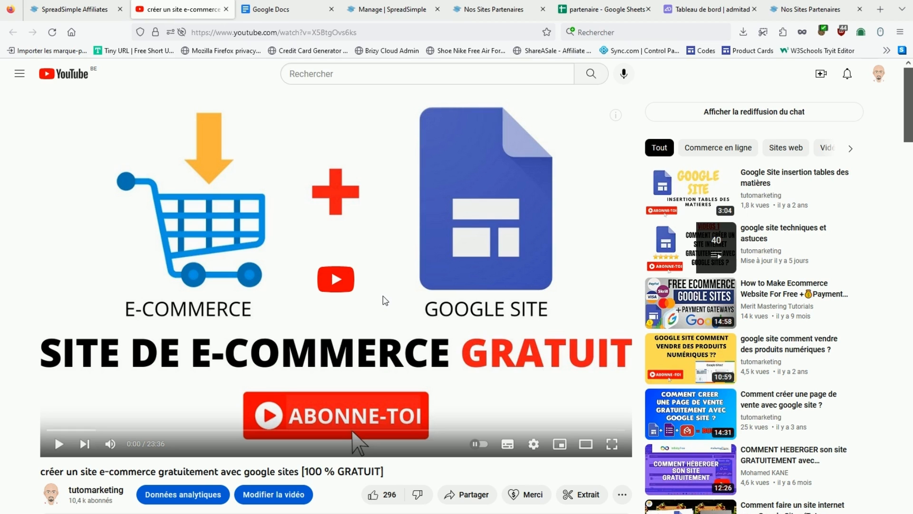
scroll(385, 299, down, 2)
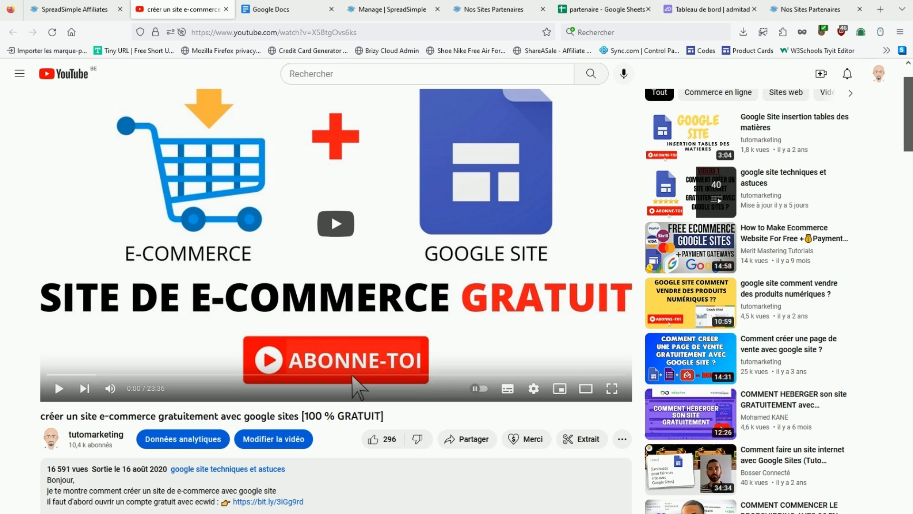
scroll(284, 505, down, 1)
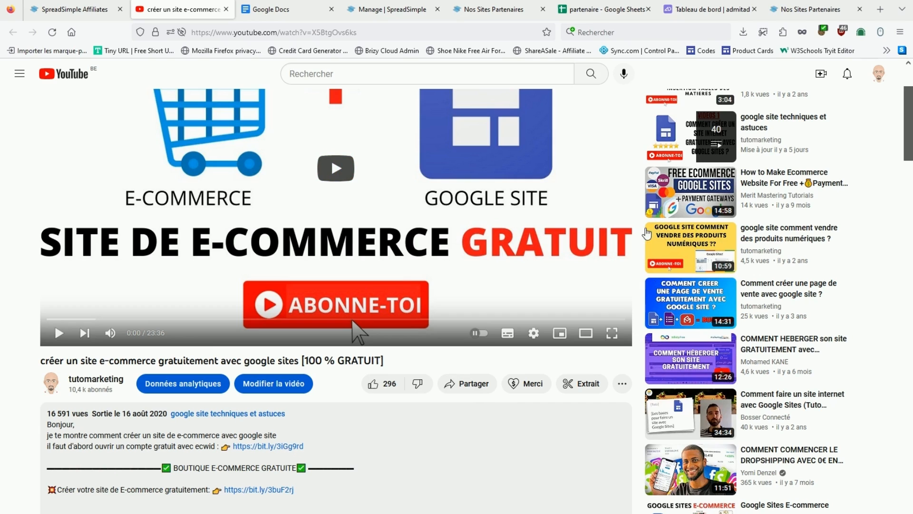
click(809, 9)
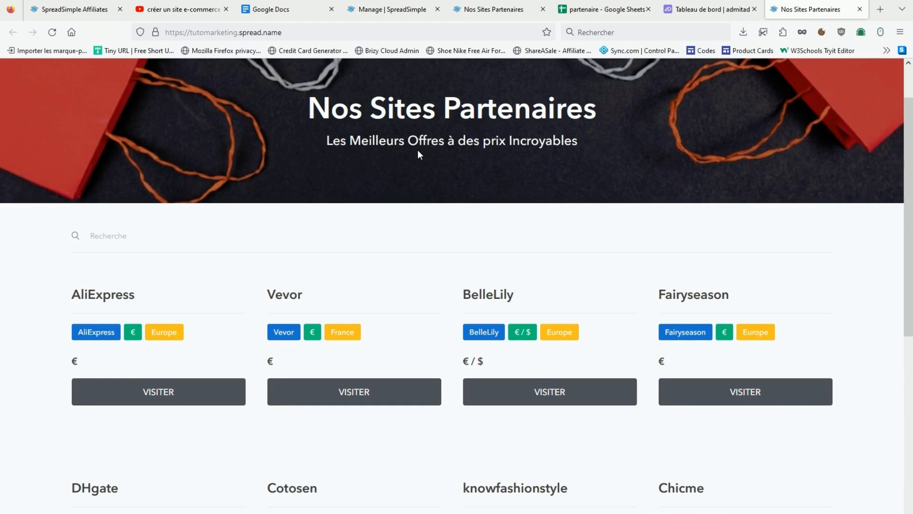
Step: Switch to the partenaire sheet in Google Sheets and examine the partner names listed in the Partenaire column
click(603, 9)
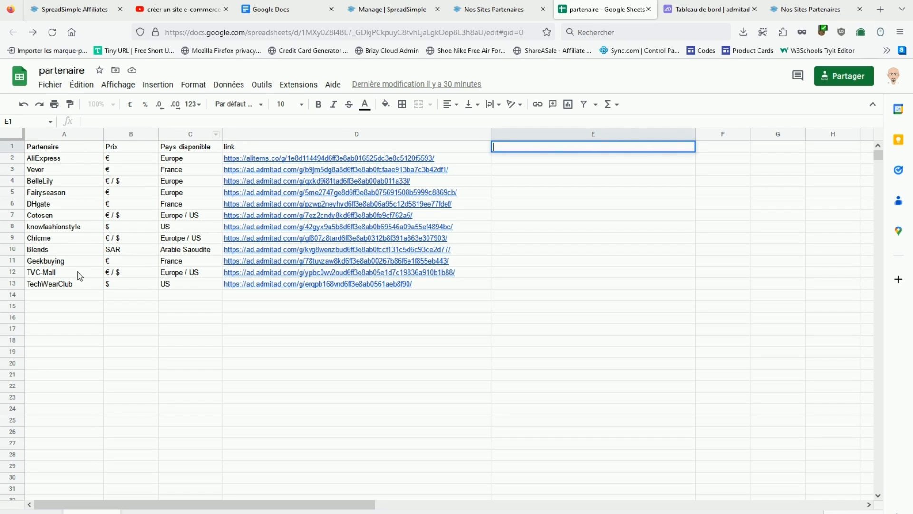
click(73, 134)
click(55, 149)
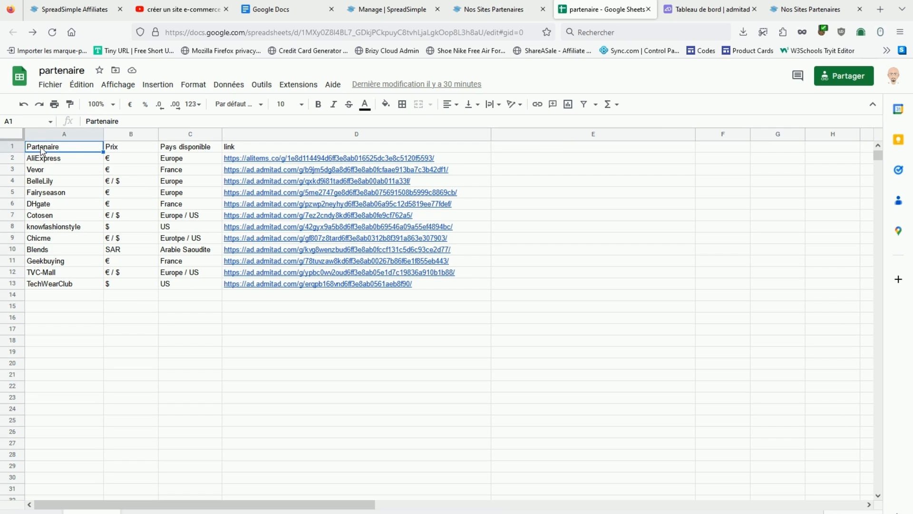
click(67, 161)
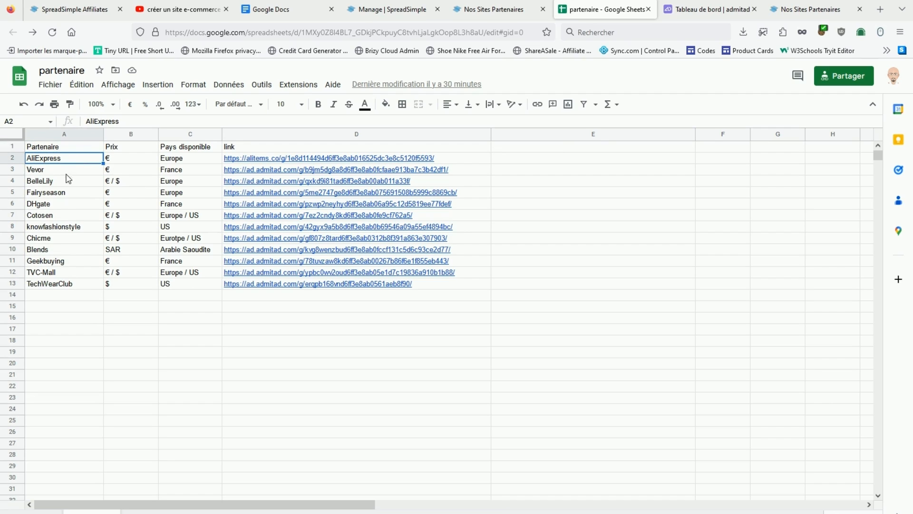
click(68, 175)
click(67, 181)
click(69, 194)
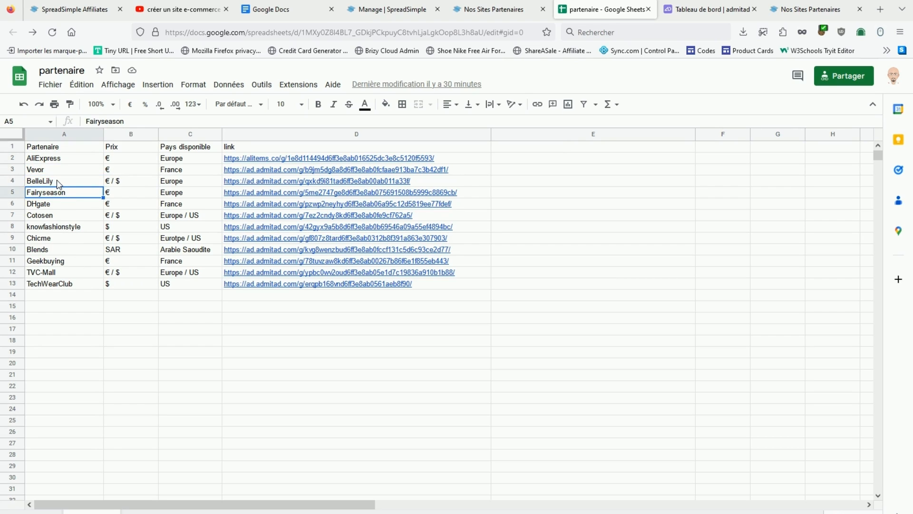
click(57, 149)
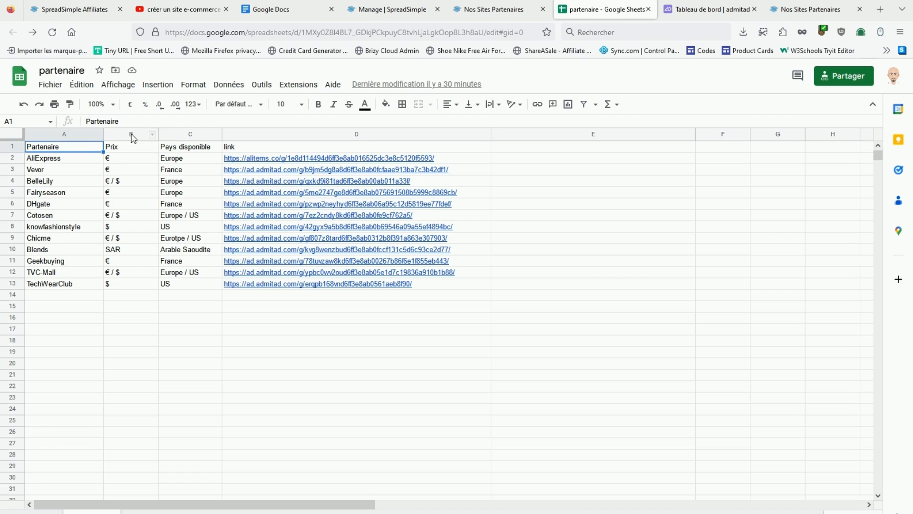
Step: Examine the sheet's Prix, Pays disponible and link columns, and compare them with the published partner page
click(119, 149)
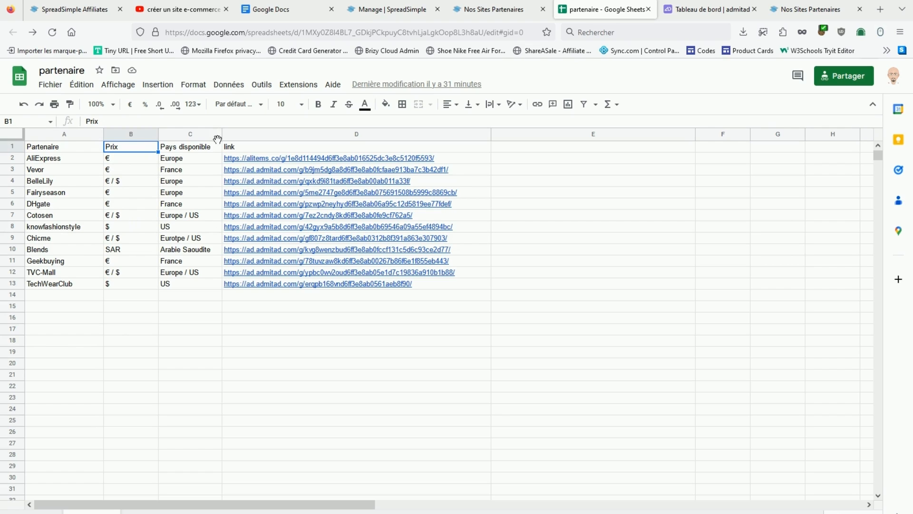
click(195, 136)
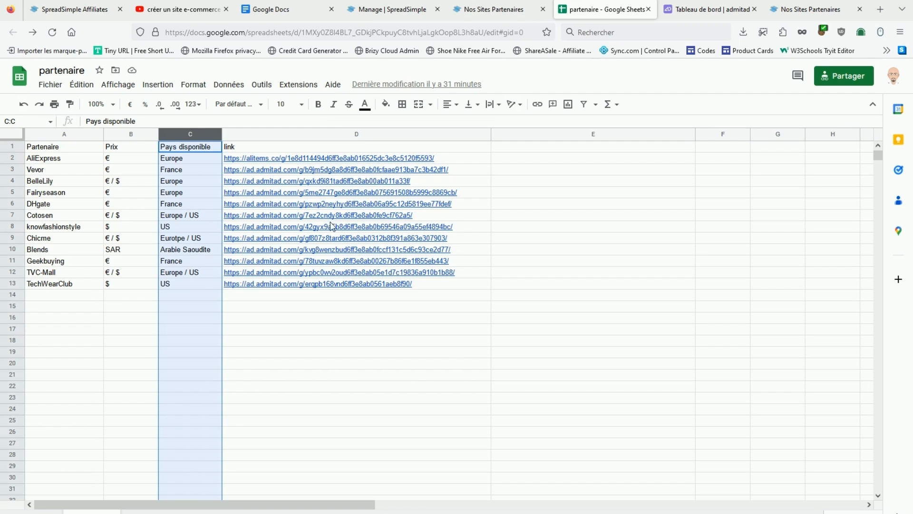
click(316, 134)
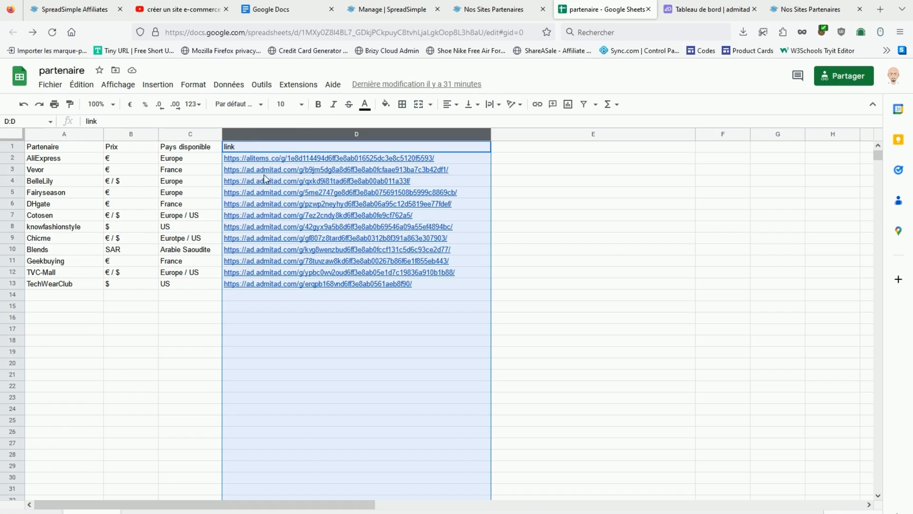
mouse_move(276, 174)
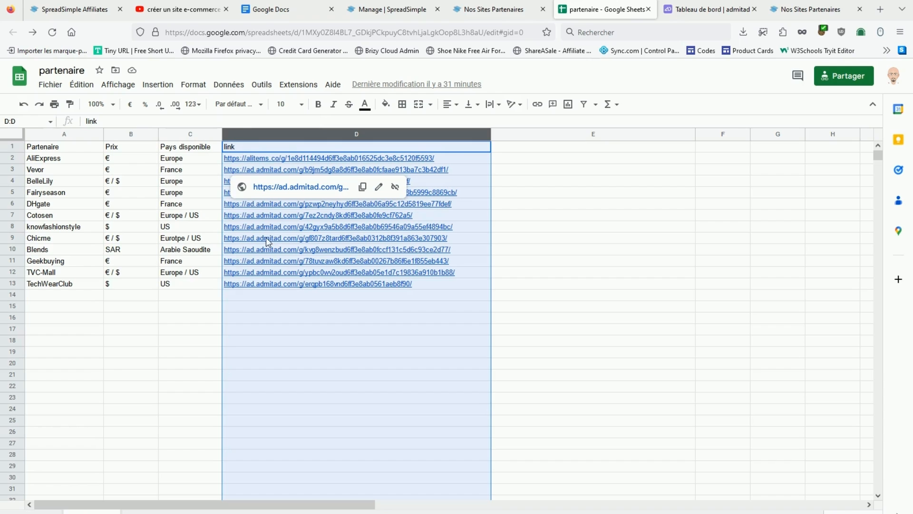
mouse_move(271, 223)
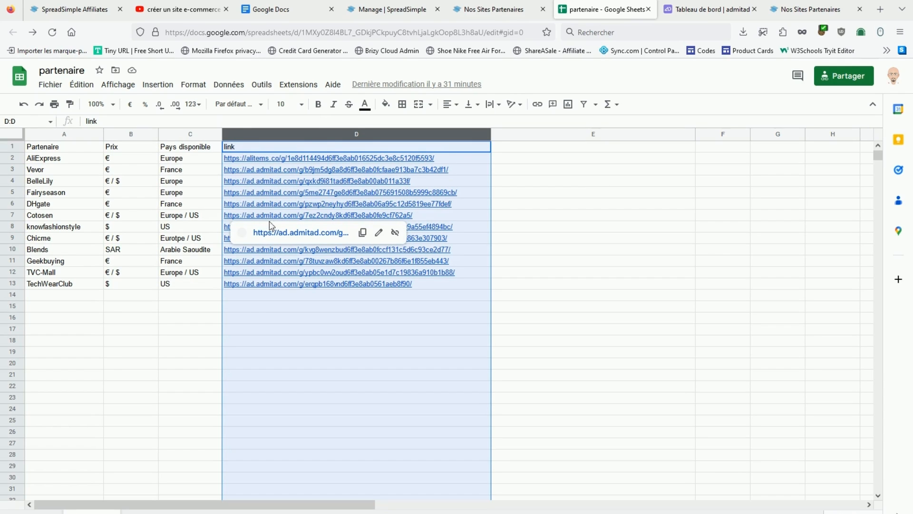
mouse_move(271, 261)
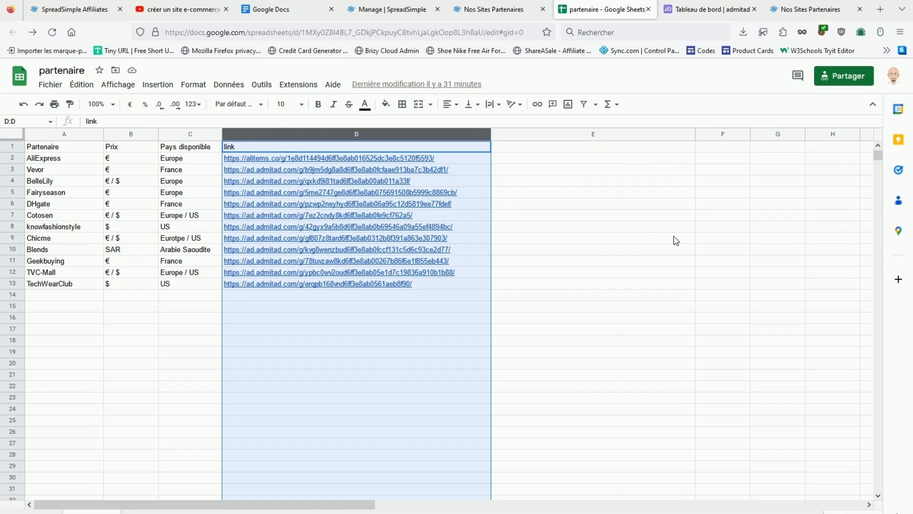
click(785, 14)
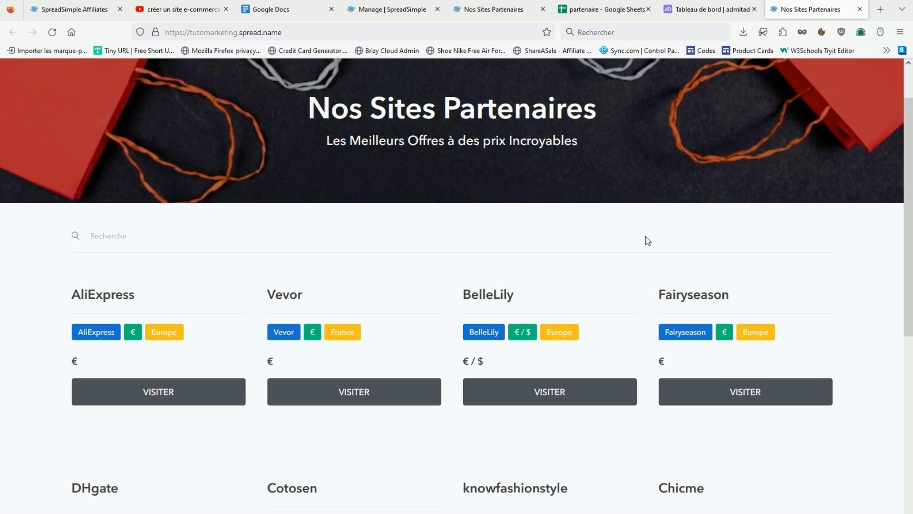
click(581, 10)
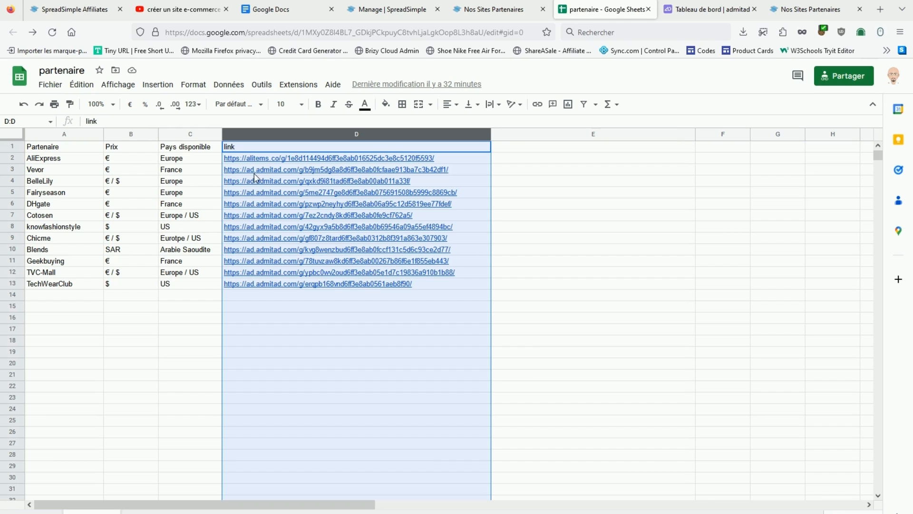
Step: Switch to SpreadSimple, dismiss the publication notice and start a new website based on a Google spreadsheet link
click(415, 12)
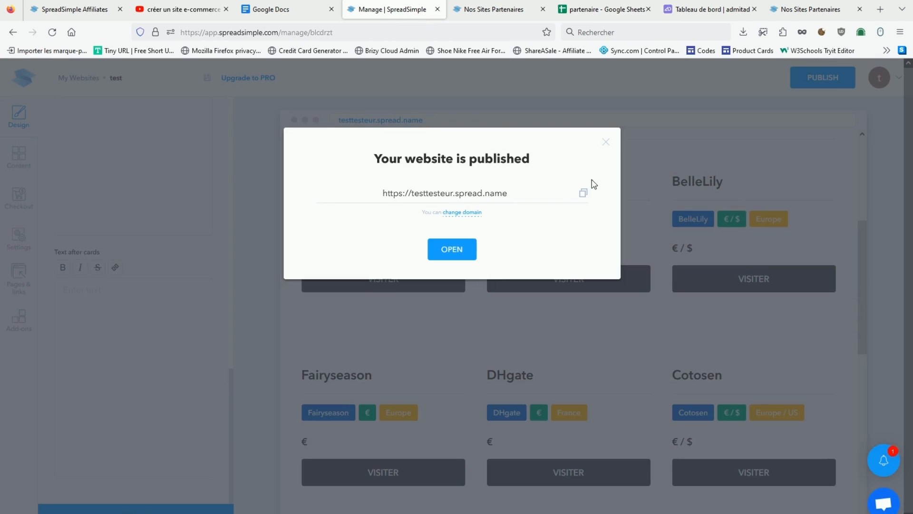
click(606, 142)
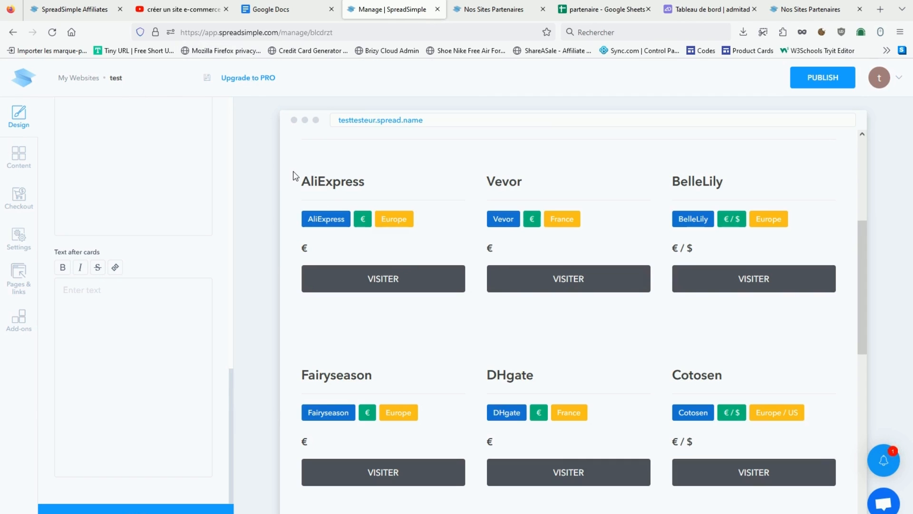
click(20, 78)
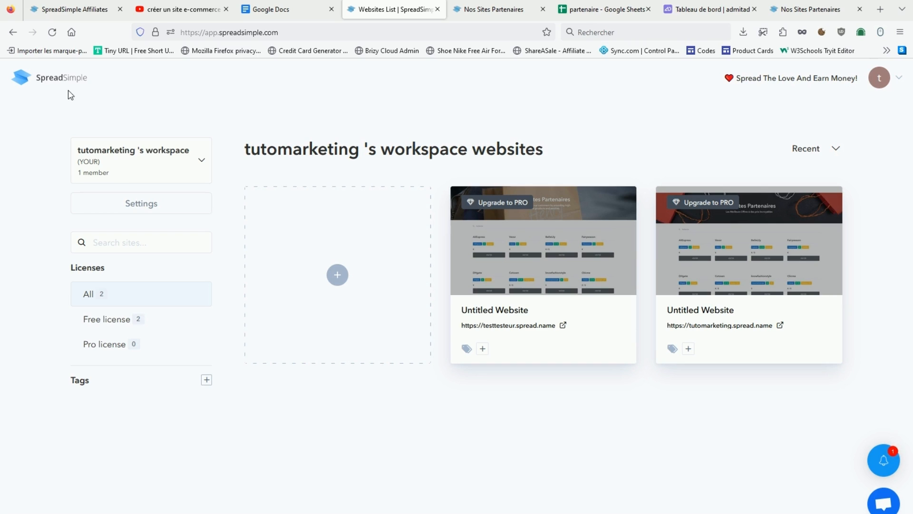
click(340, 281)
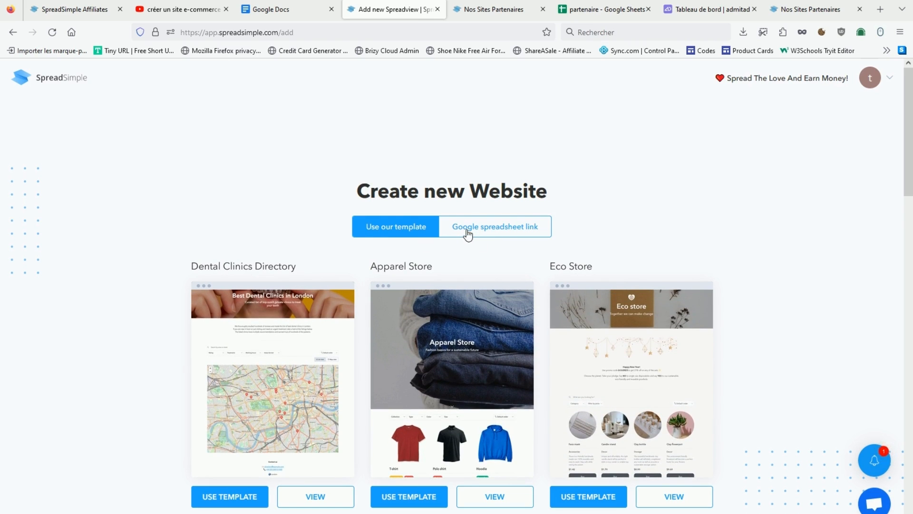
click(499, 229)
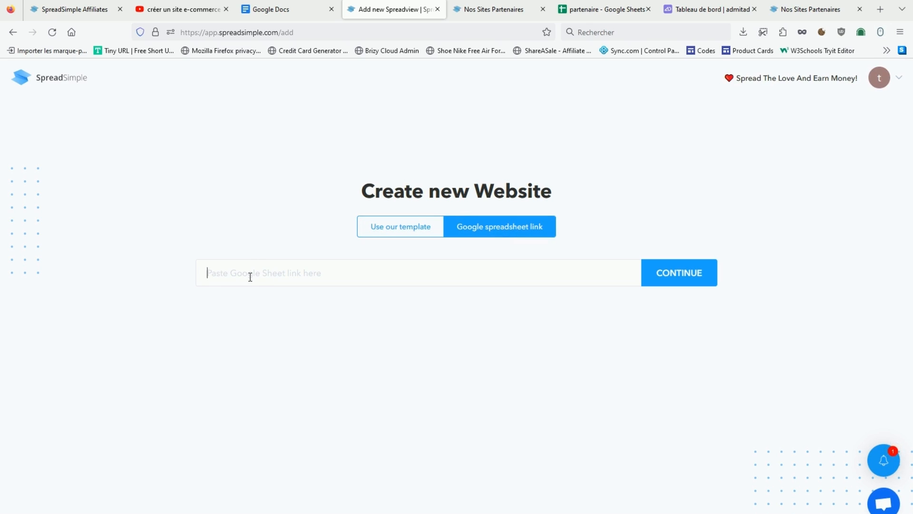
Step: Check that the partenaire Google Sheet is shared with everyone who has the link, and copy its sharing link
click(601, 11)
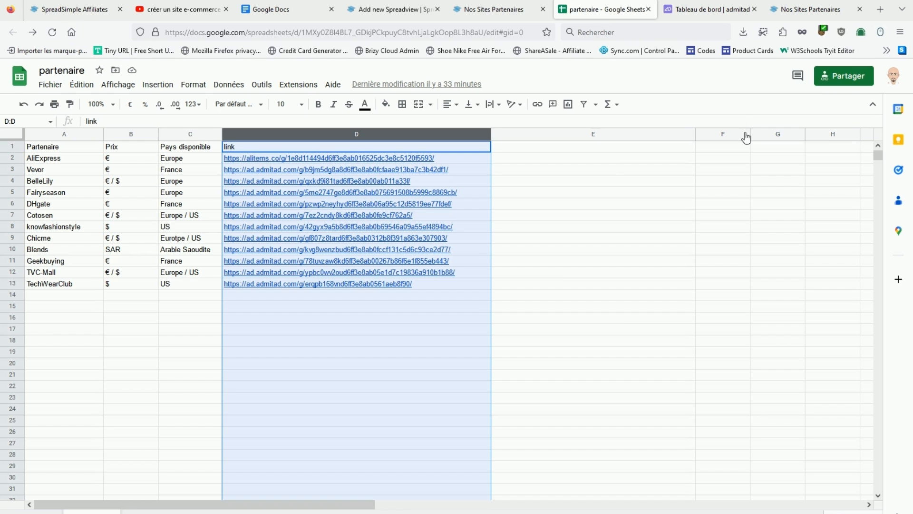
click(848, 79)
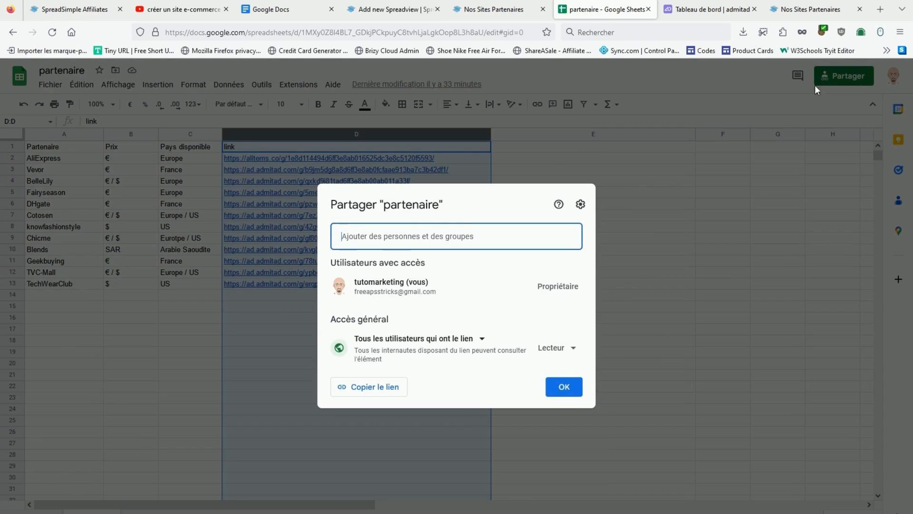
click(434, 341)
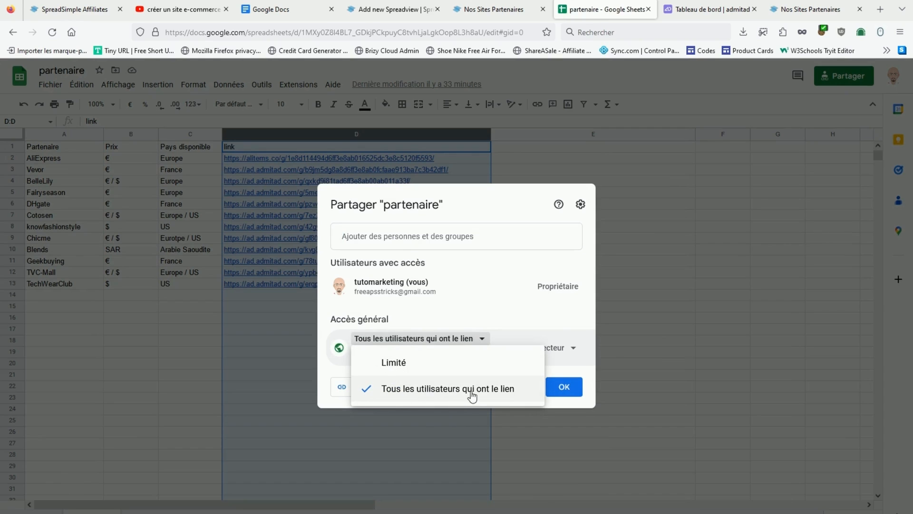
click(548, 313)
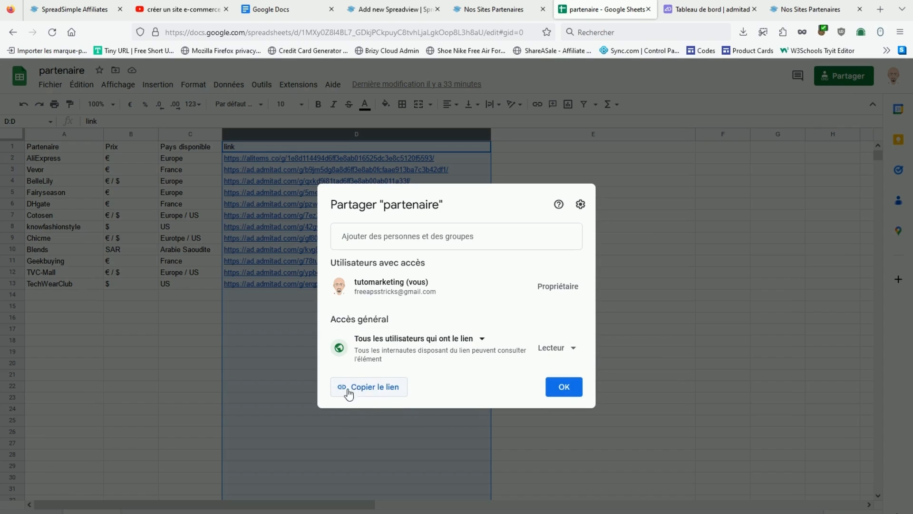
click(371, 388)
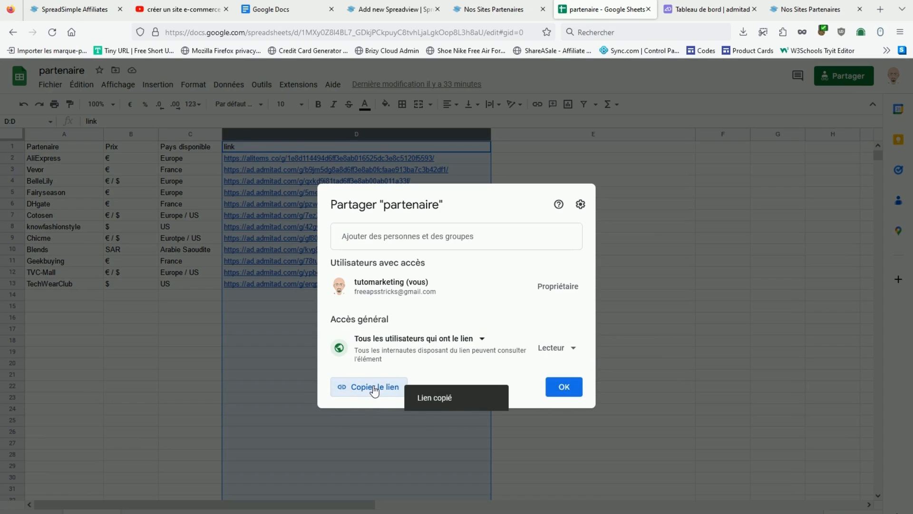
Step: Paste the copied sheet link into SpreadSimple's new website form and create the website from it
click(391, 9)
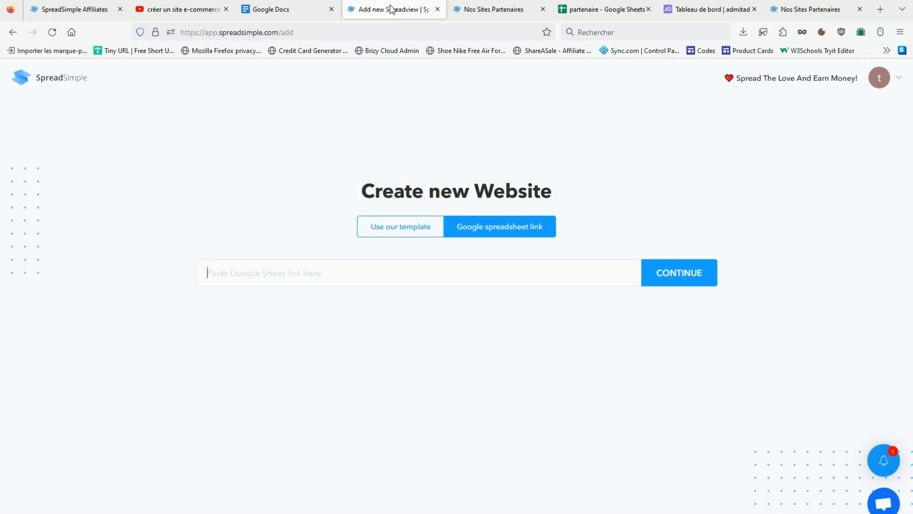
right_click(256, 276)
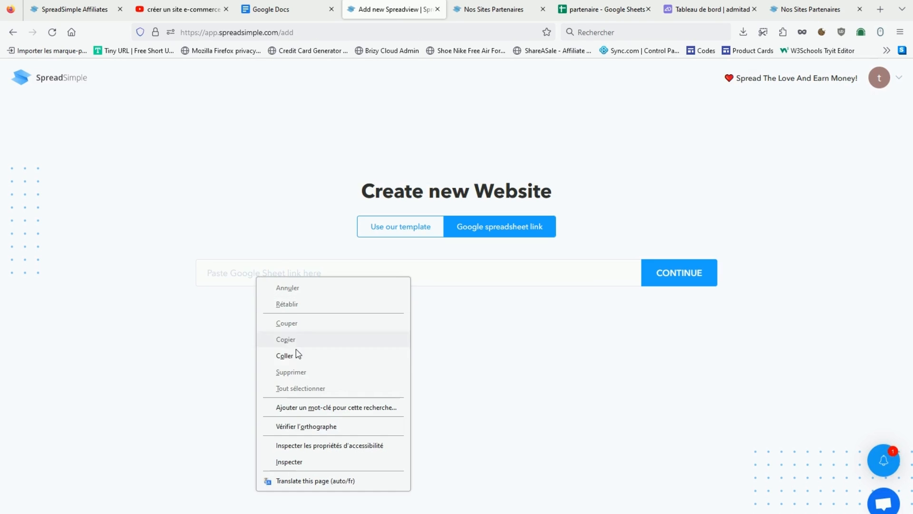
click(295, 355)
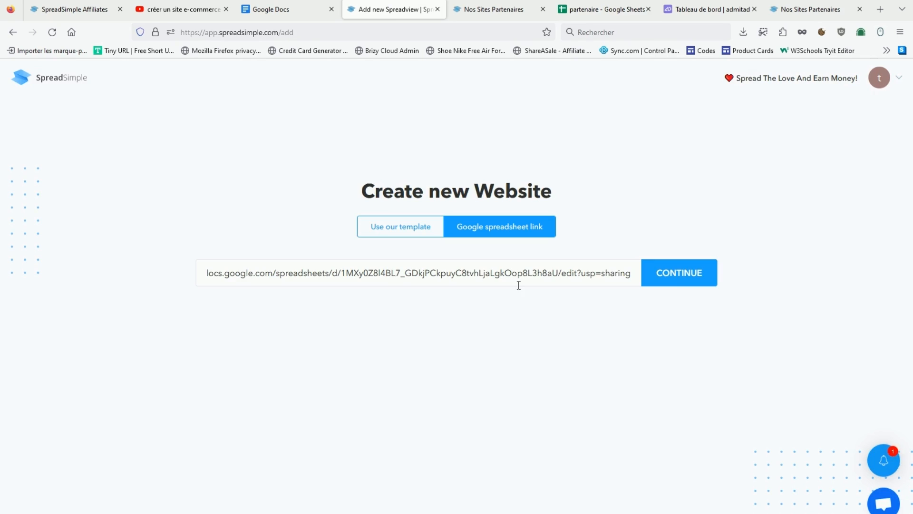
click(679, 283)
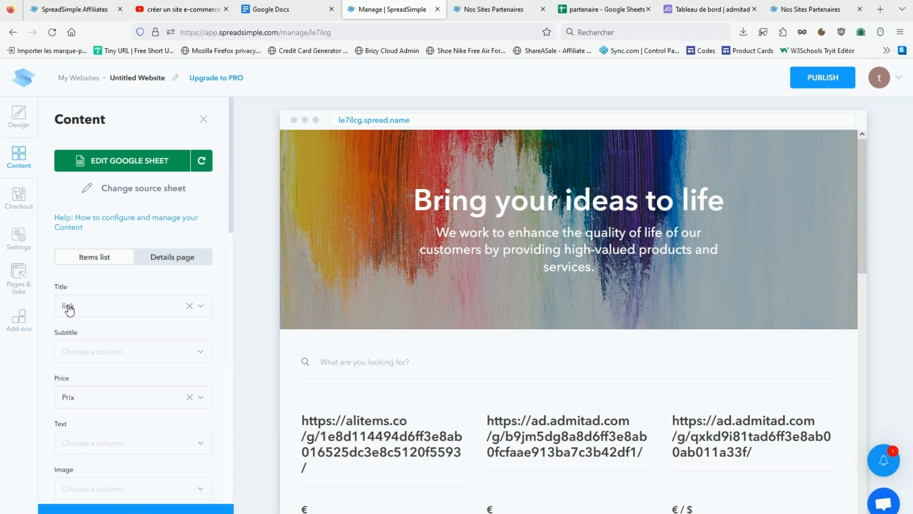
Step: Use the Partenaire column as the item title and open the column choices for the item image
click(202, 310)
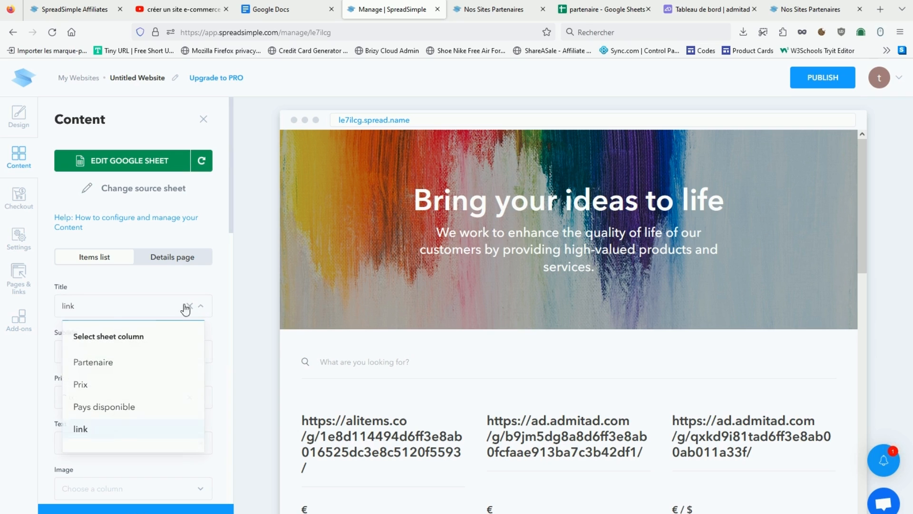
click(90, 362)
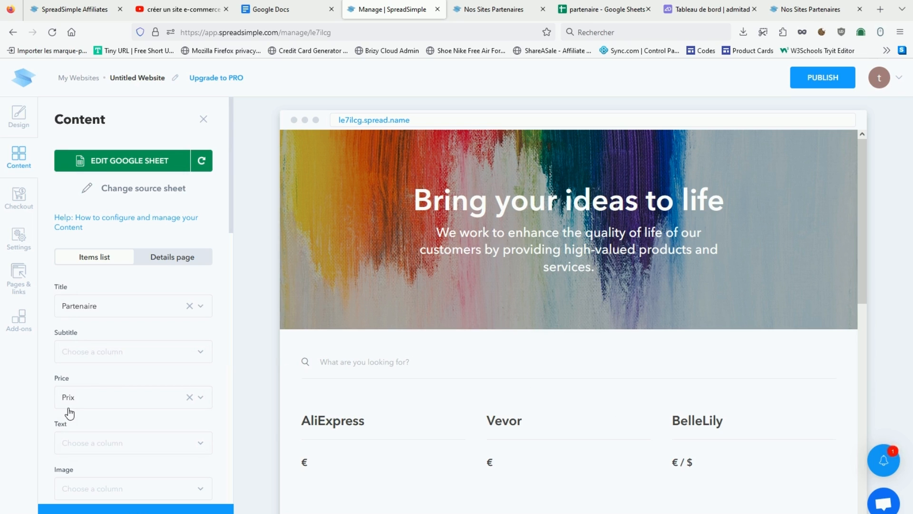
scroll(121, 383, down, 3)
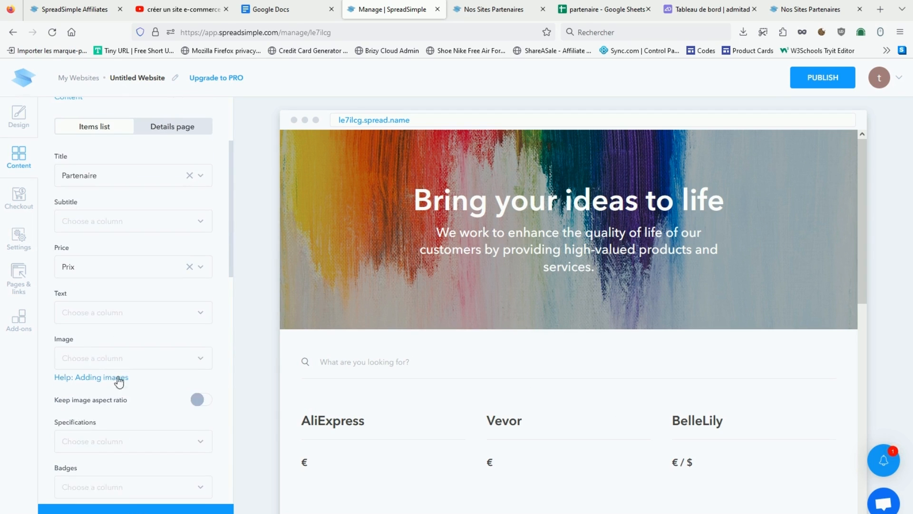
click(74, 358)
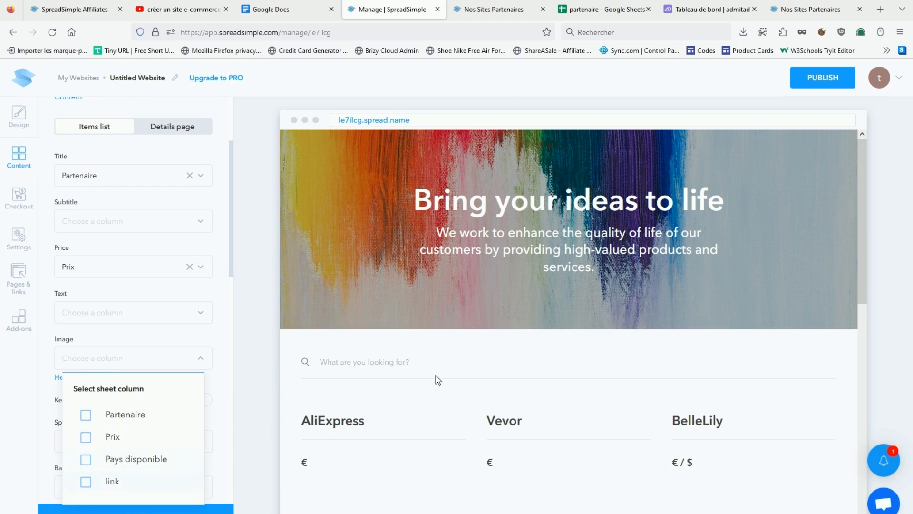
Step: Switch to the partenaire Google Sheet, examine the empty column beside the links and the partner names, and return to SpreadSimple leaving Image unset
click(566, 12)
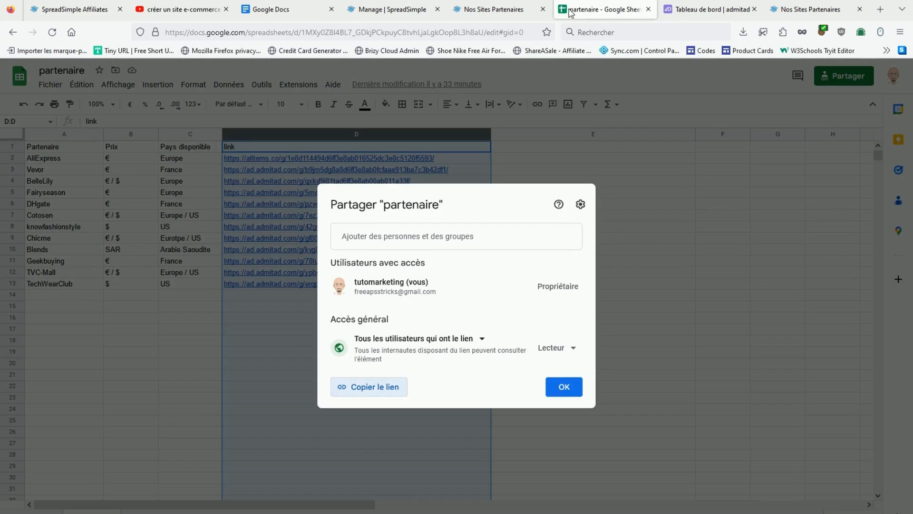
click(565, 387)
click(549, 133)
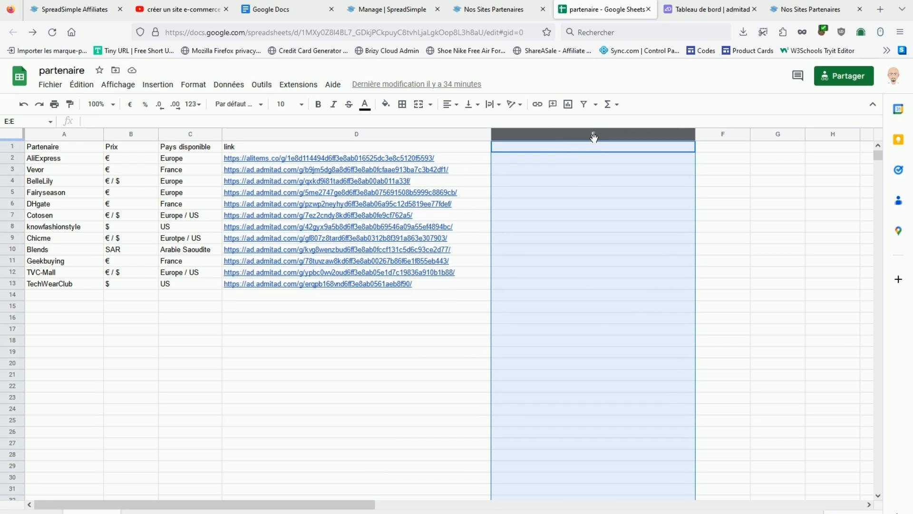
click(569, 149)
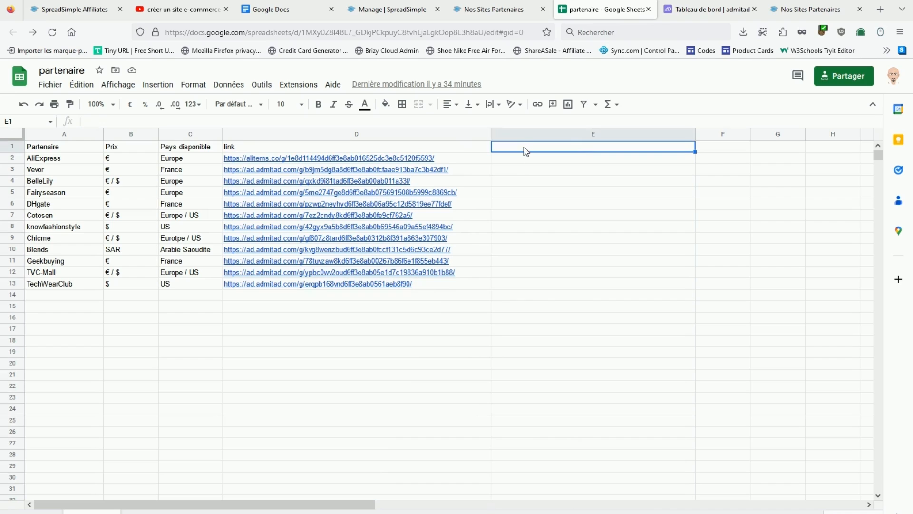
click(504, 158)
click(503, 172)
click(502, 188)
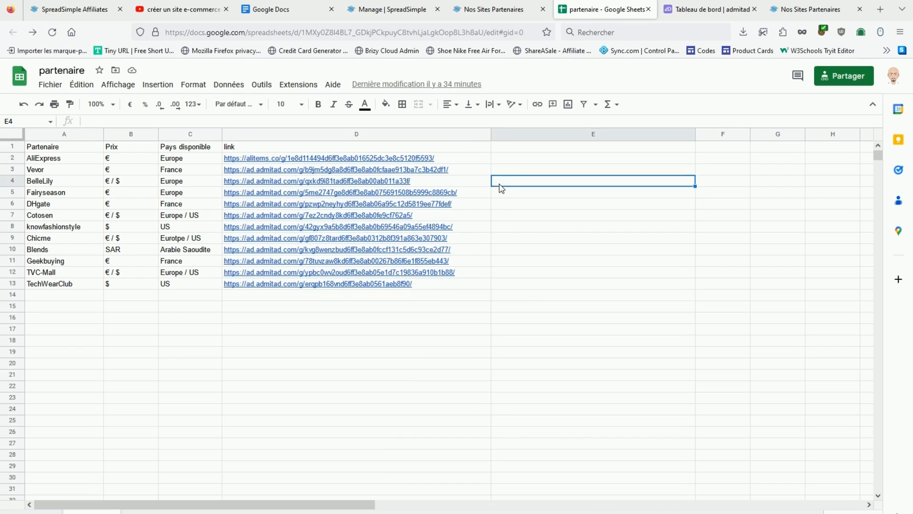
click(501, 192)
click(500, 214)
click(498, 228)
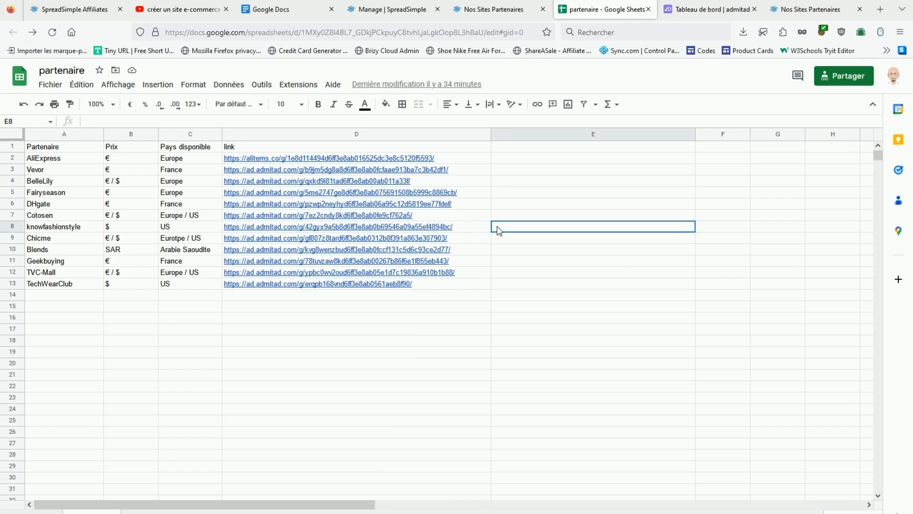
click(51, 160)
click(47, 173)
click(49, 183)
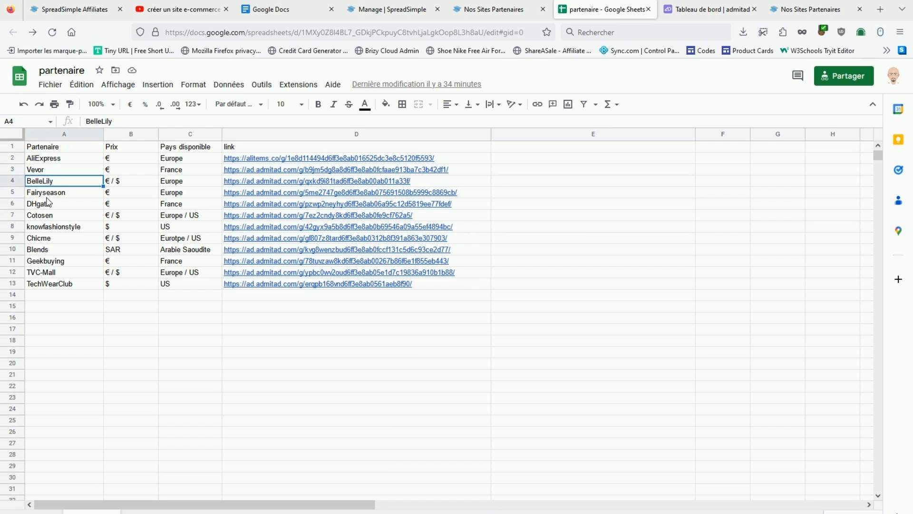
click(47, 201)
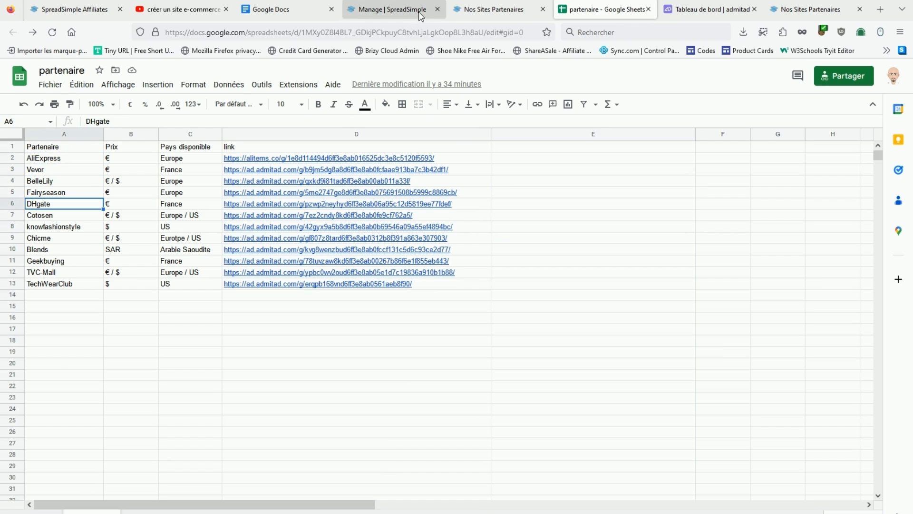
click(402, 10)
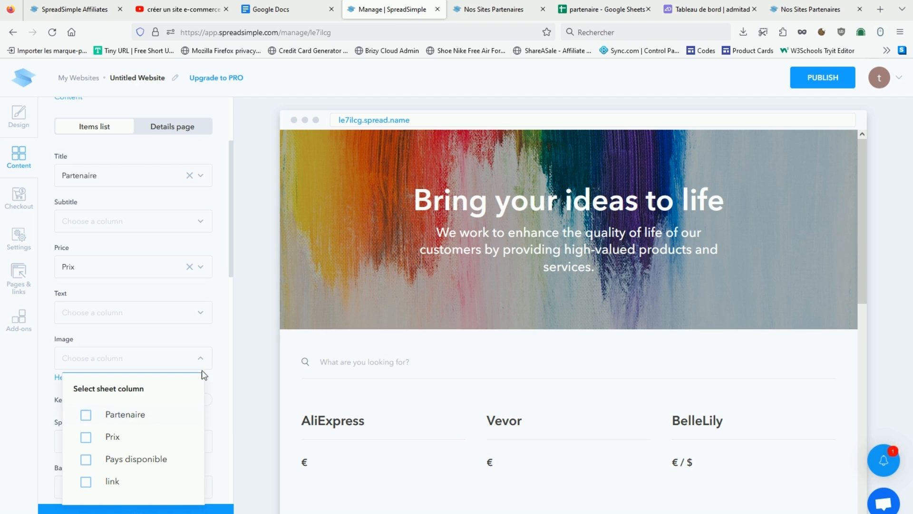
click(227, 373)
Step: Show the Partenaire, Prix and Pays disponible columns as badges on the item cards
scroll(209, 348, down, 4)
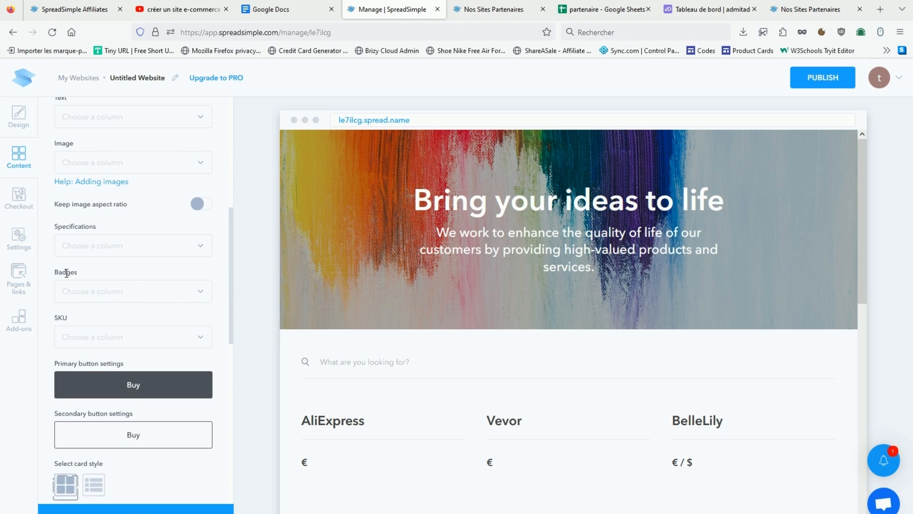
click(80, 292)
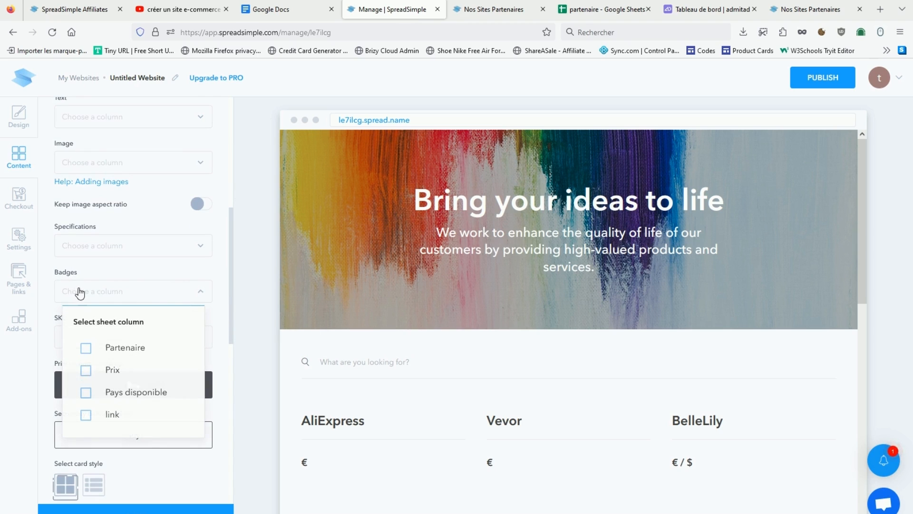
click(86, 353)
click(86, 375)
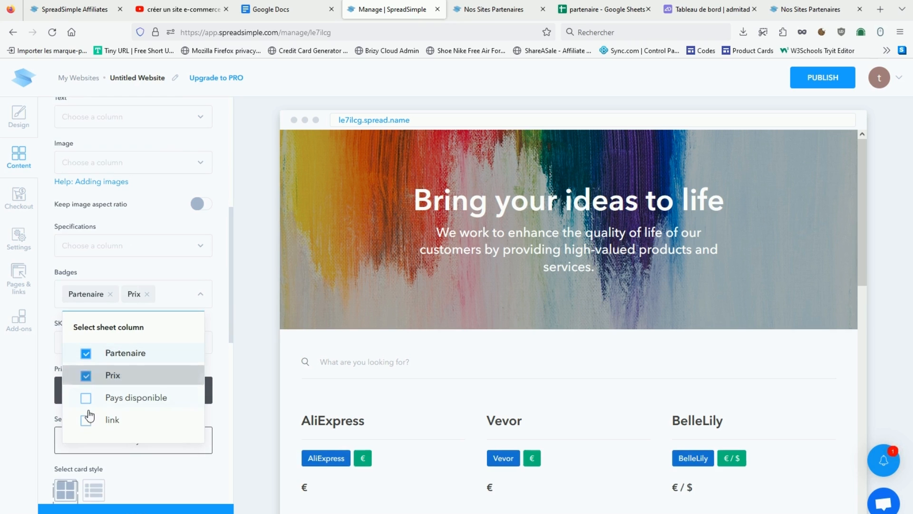
click(87, 398)
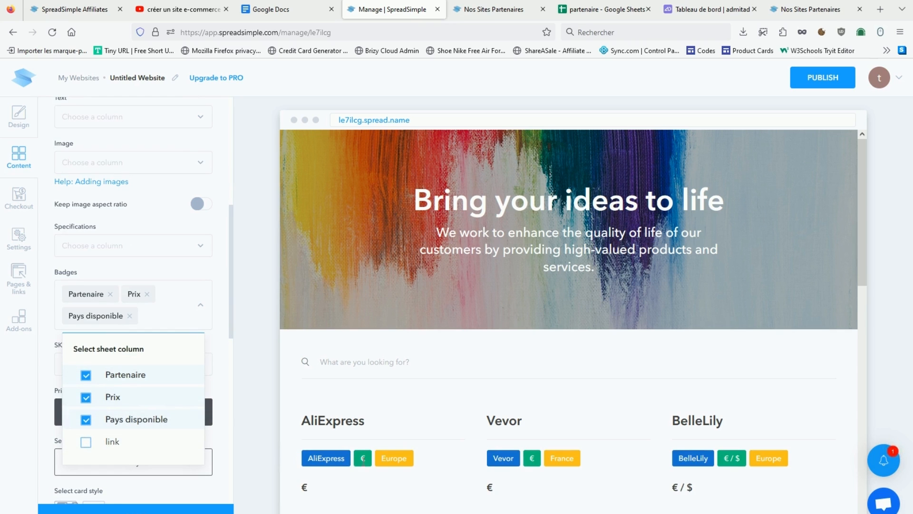
click(229, 433)
Step: Check the link column in the partenaire Google Sheet and use it in SpreadSimple as the primary button's redirect link
scroll(190, 333, down, 3)
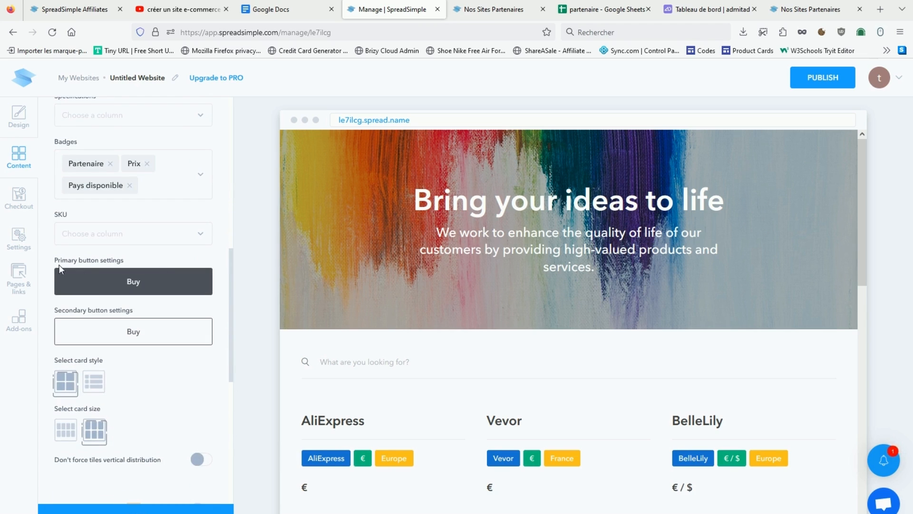
scroll(421, 504, down, 3)
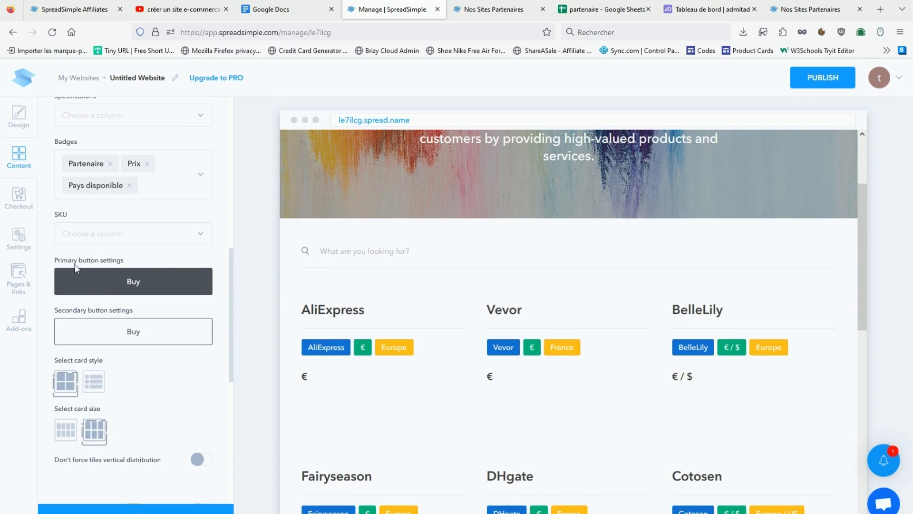
click(146, 286)
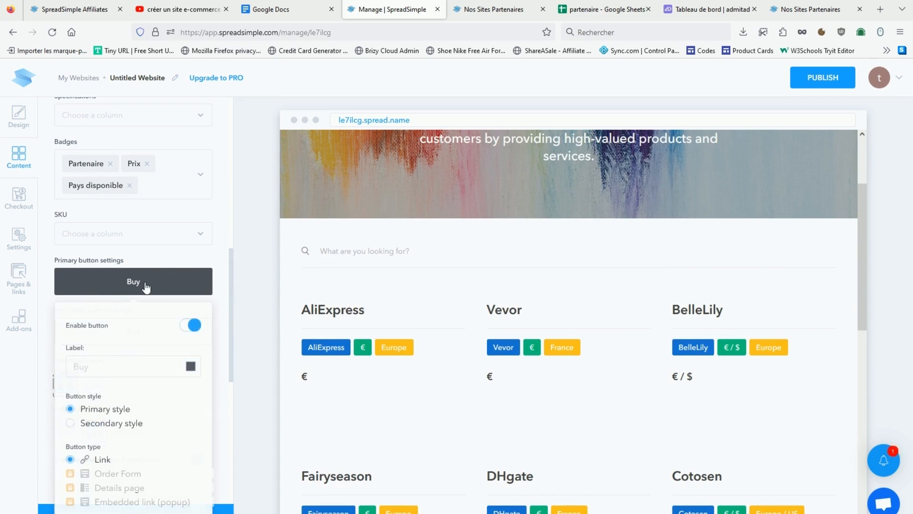
scroll(124, 359, down, 3)
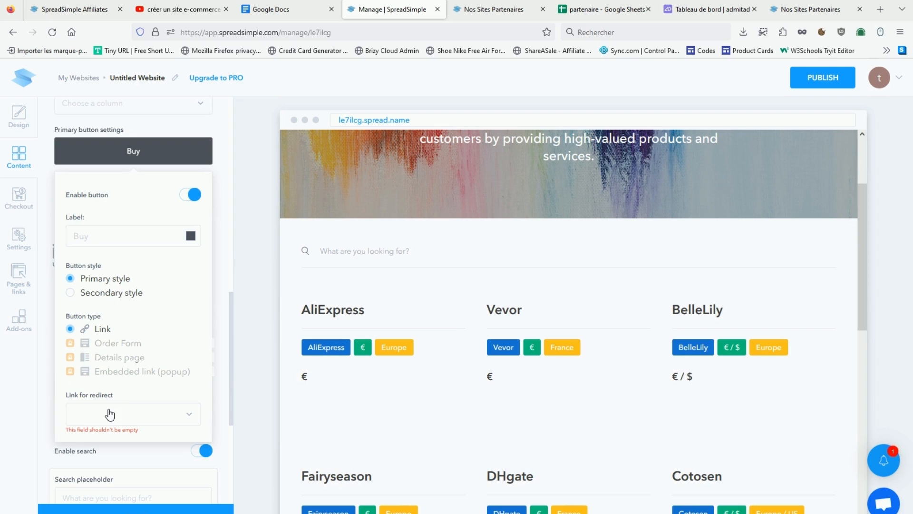
click(593, 17)
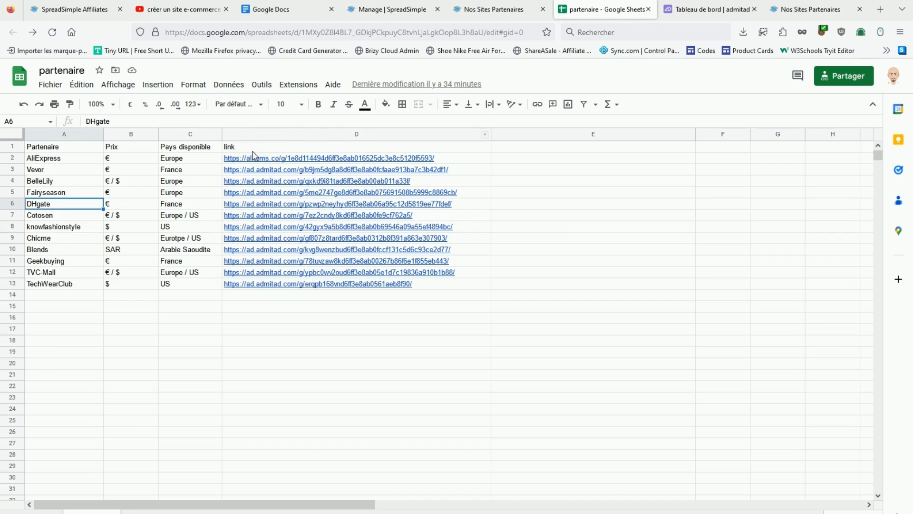
click(360, 138)
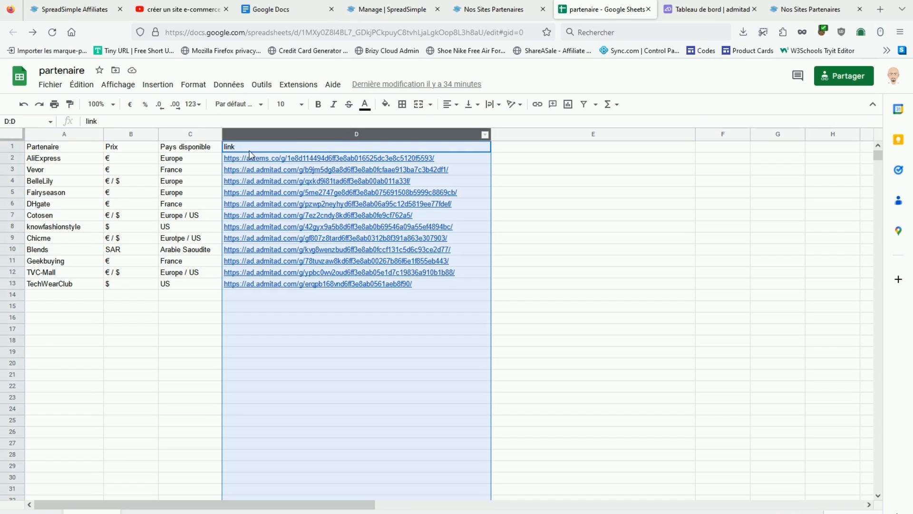
click(248, 151)
click(393, 14)
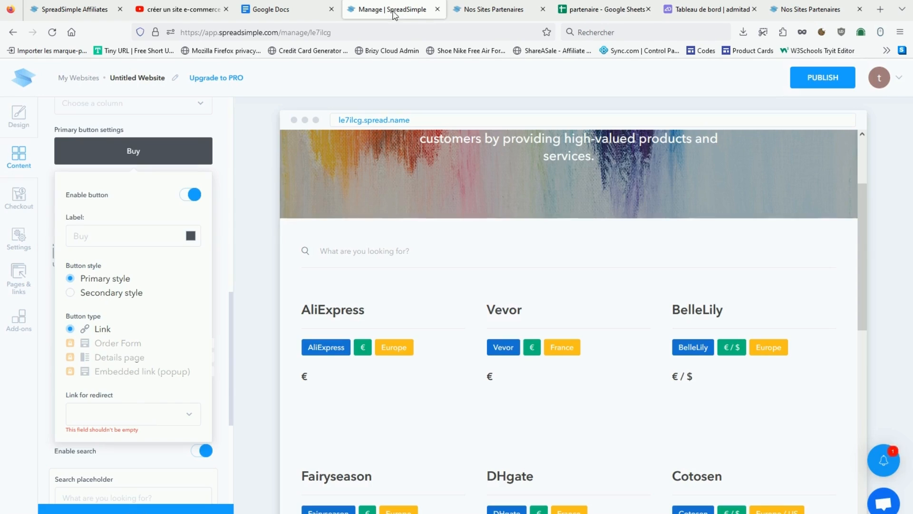
click(106, 419)
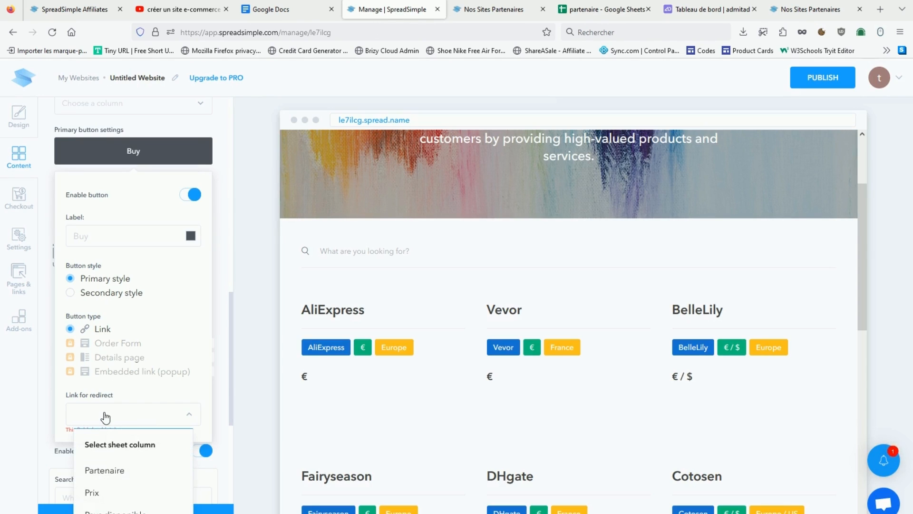
scroll(111, 483, down, 3)
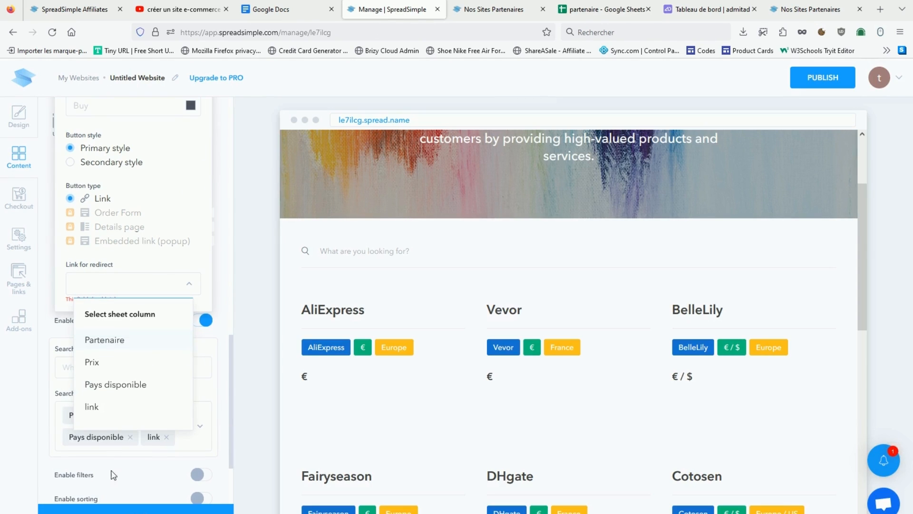
click(92, 406)
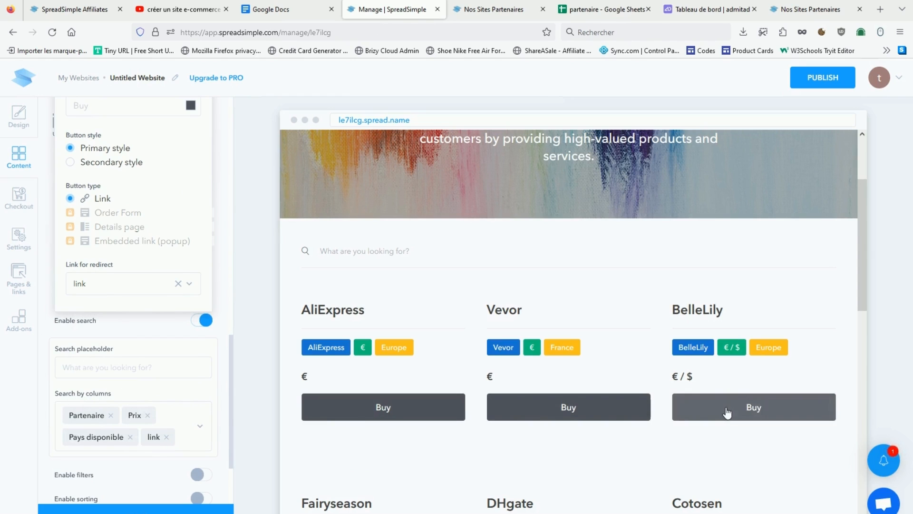
Step: Label the primary button VISITER, try a red color on it and settle on dark brown #423D3E
scroll(107, 283, up, 4)
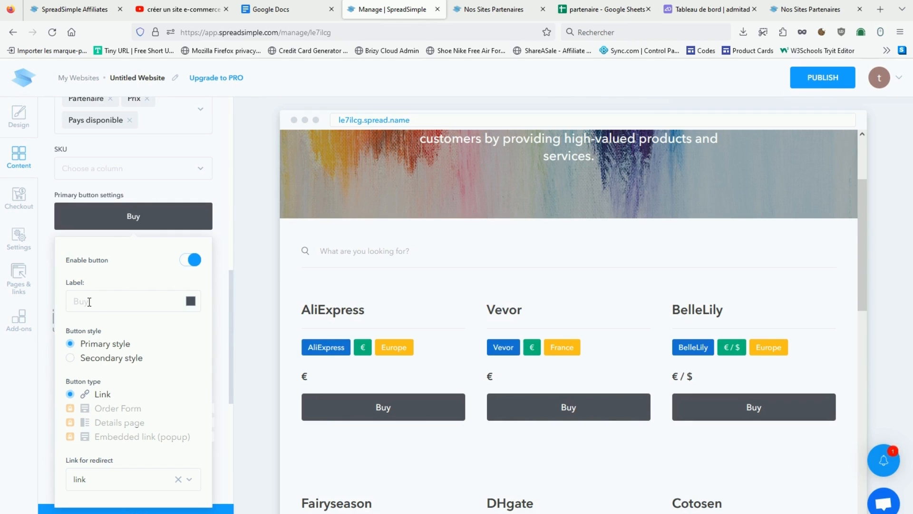
text(VISITER)
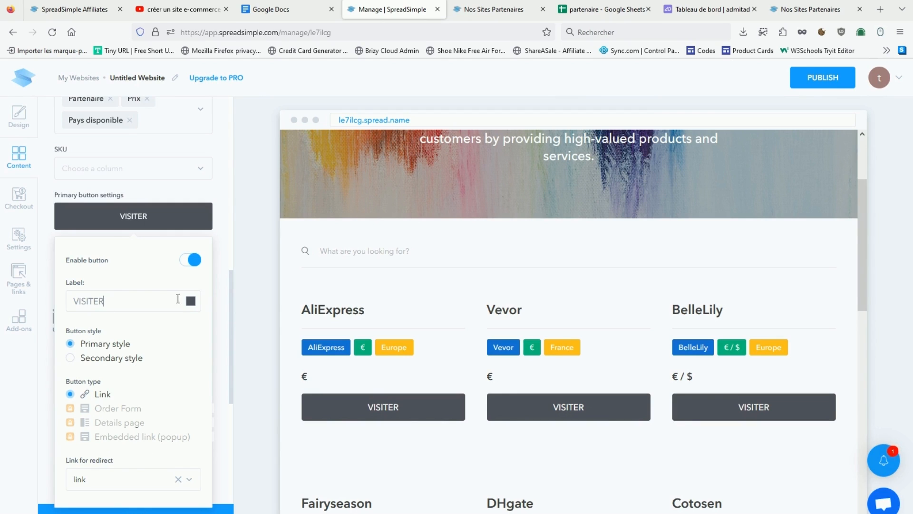
click(190, 300)
click(175, 385)
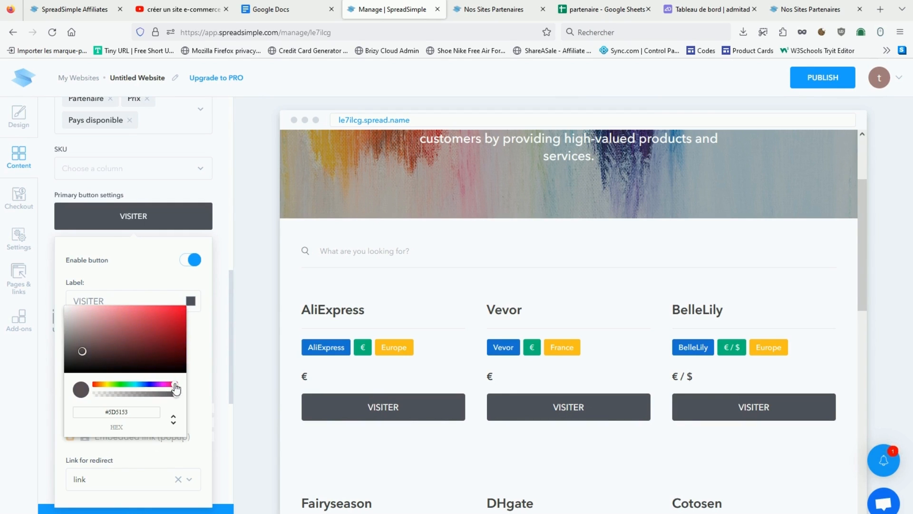
click(178, 318)
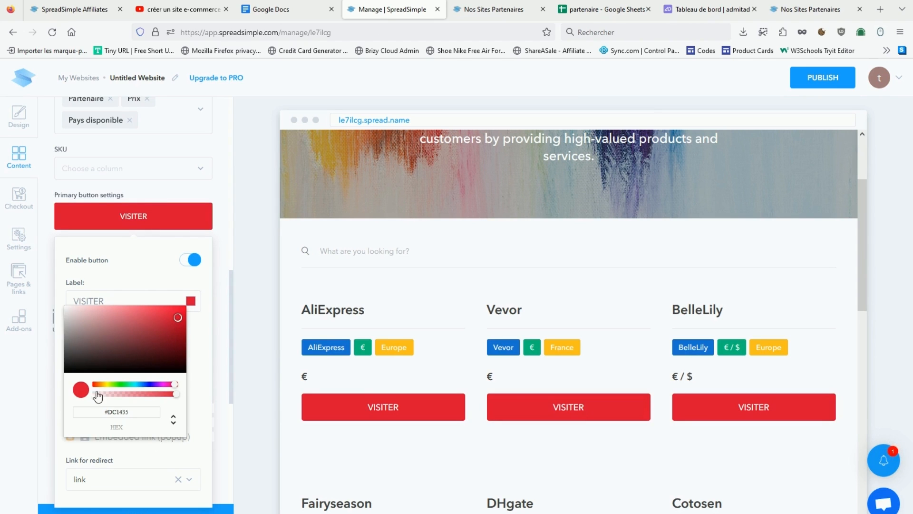
click(76, 358)
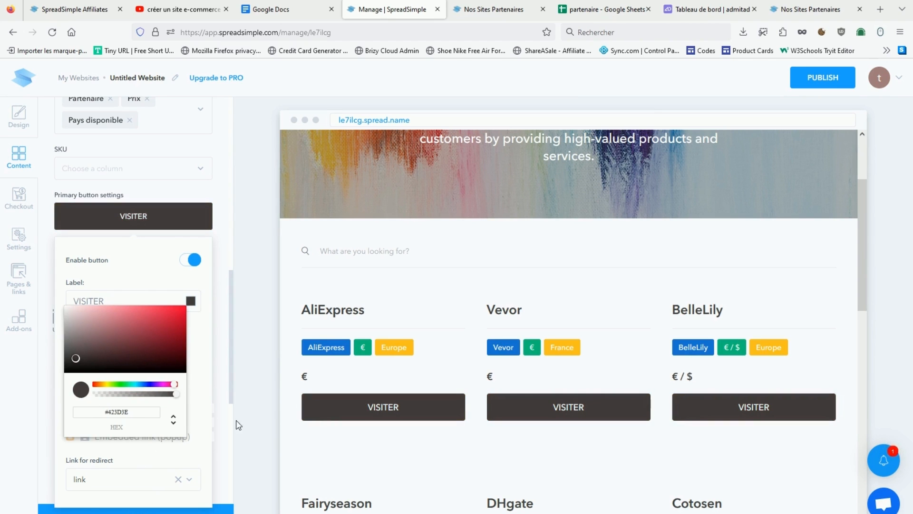
click(204, 387)
Step: Save the content settings and review the partner cards with their badges and buttons in the site preview
scroll(91, 384, down, 4)
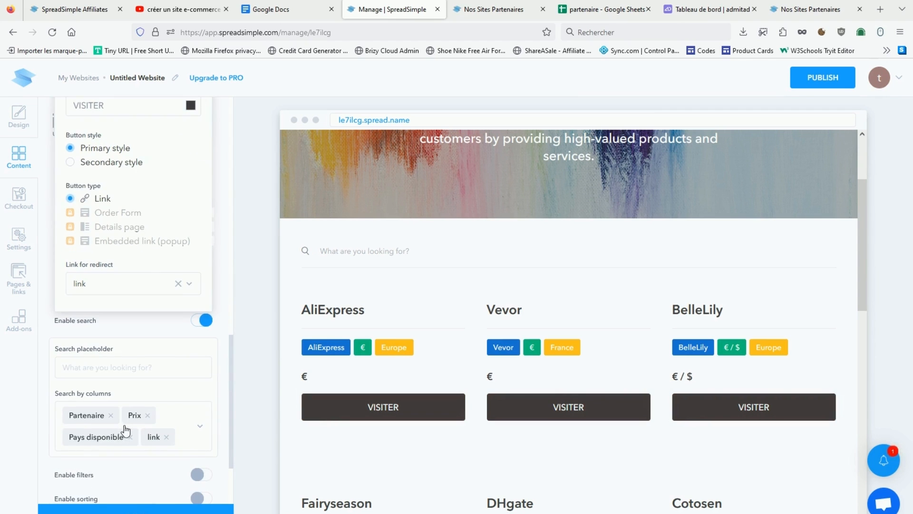
click(138, 510)
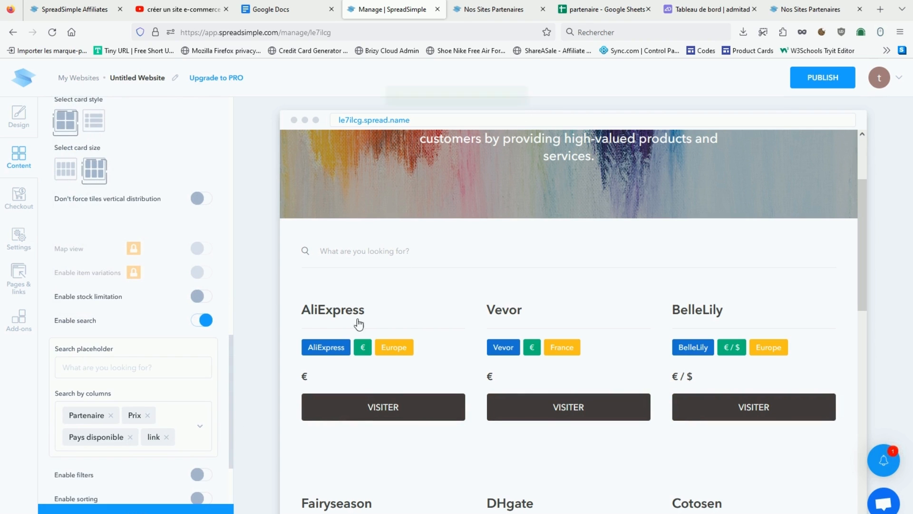
scroll(404, 309, down, 2)
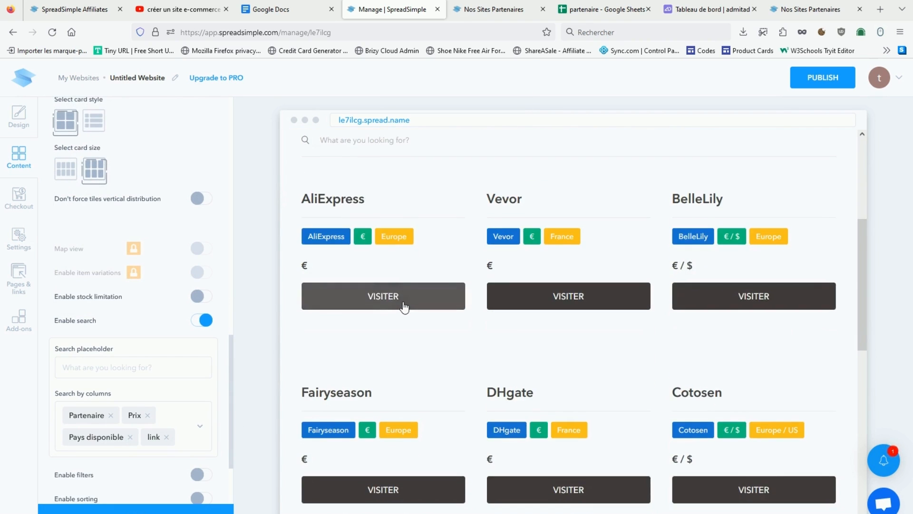
scroll(409, 285, up, 4)
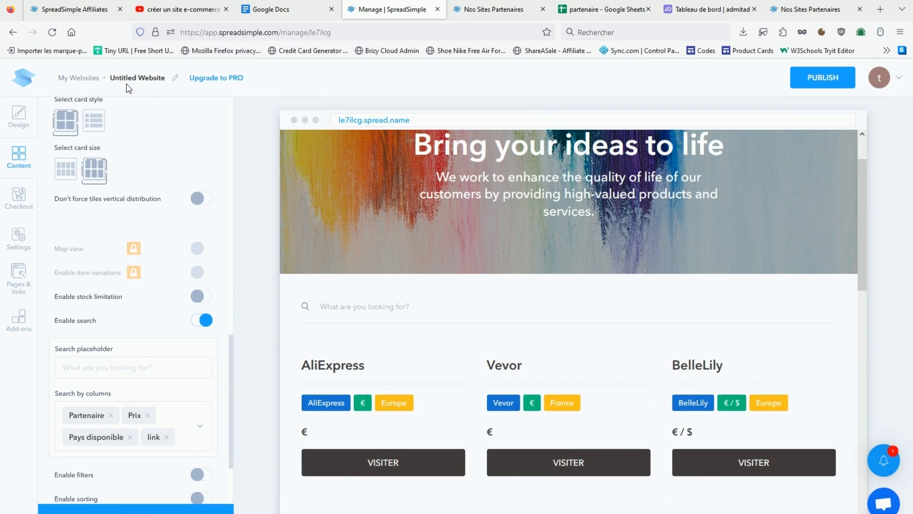
Step: Try to rename the website as testvideo and save the changes
click(175, 78)
drag(165, 78, 111, 79)
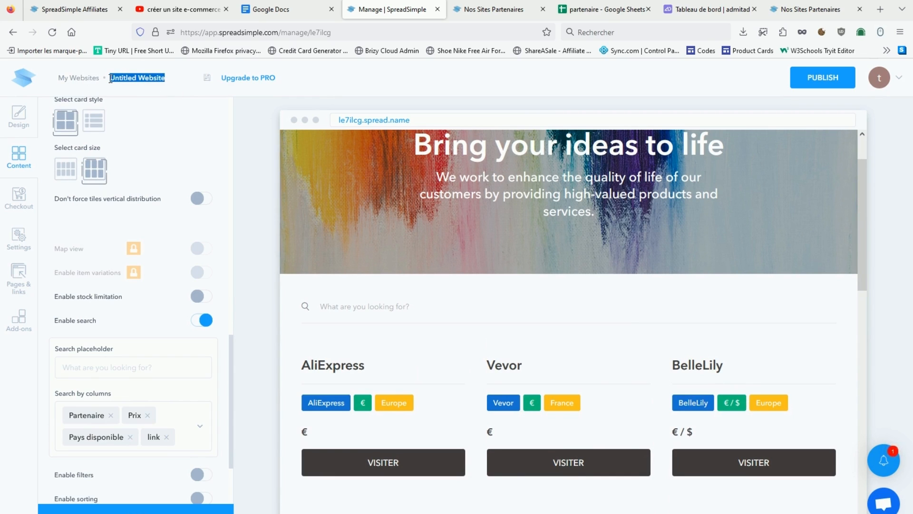
text(testvideo)
click(149, 508)
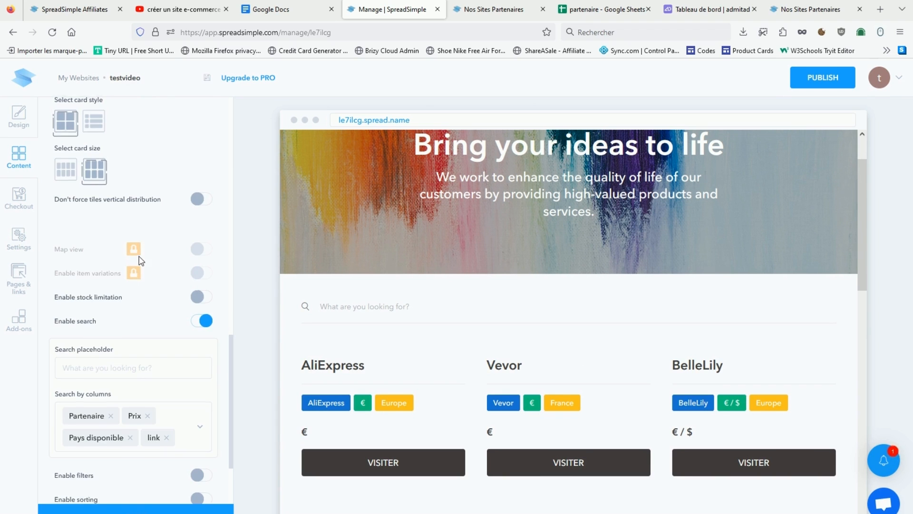
Step: Examine the remaining content options down to items per page, toggling the mobile filters and sorting default on and off
scroll(122, 267, up, 5)
scroll(138, 270, up, 5)
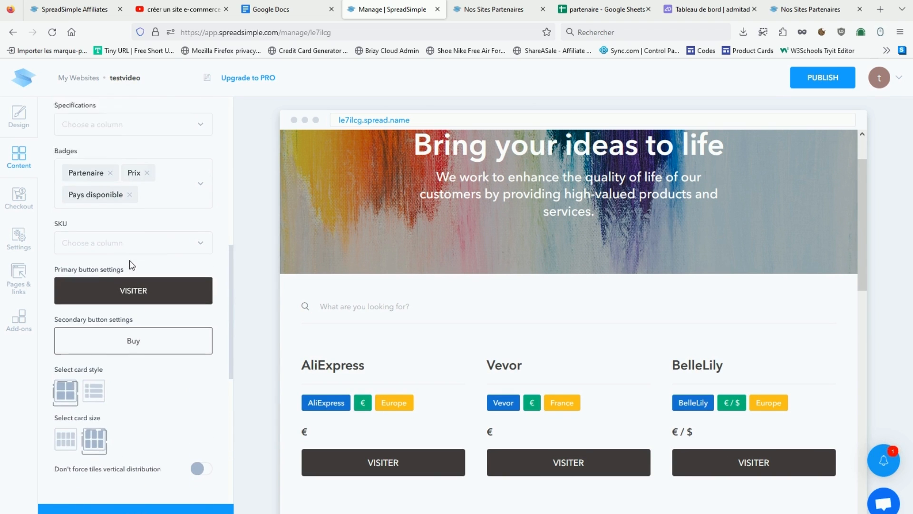
scroll(184, 312, down, 10)
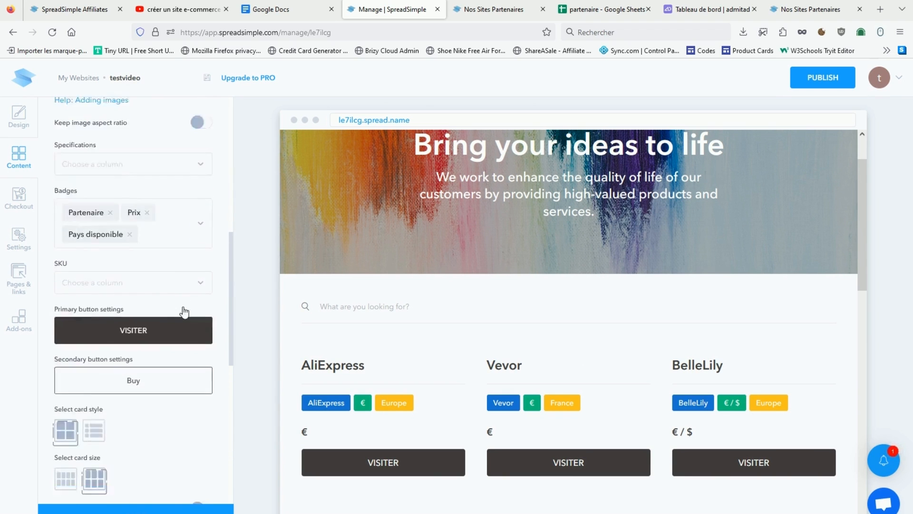
scroll(174, 317, down, 1)
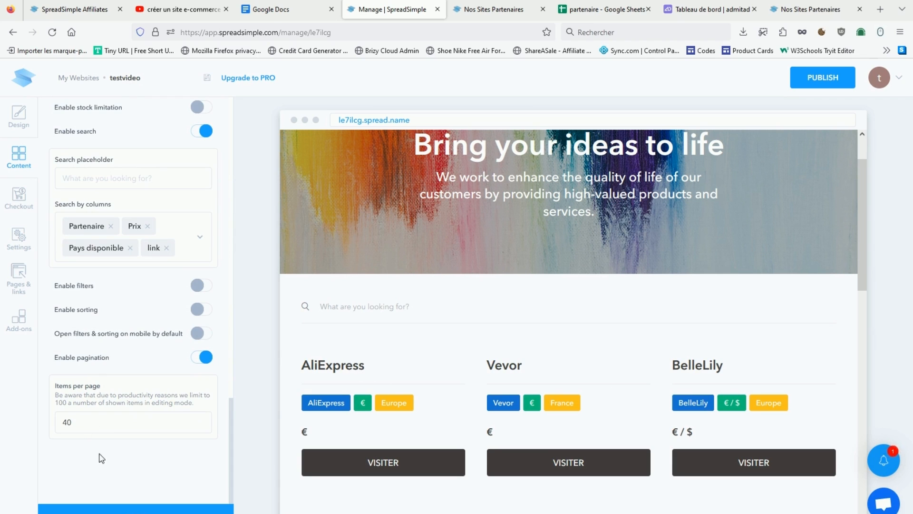
double_click(62, 422)
scroll(673, 218, up, 2)
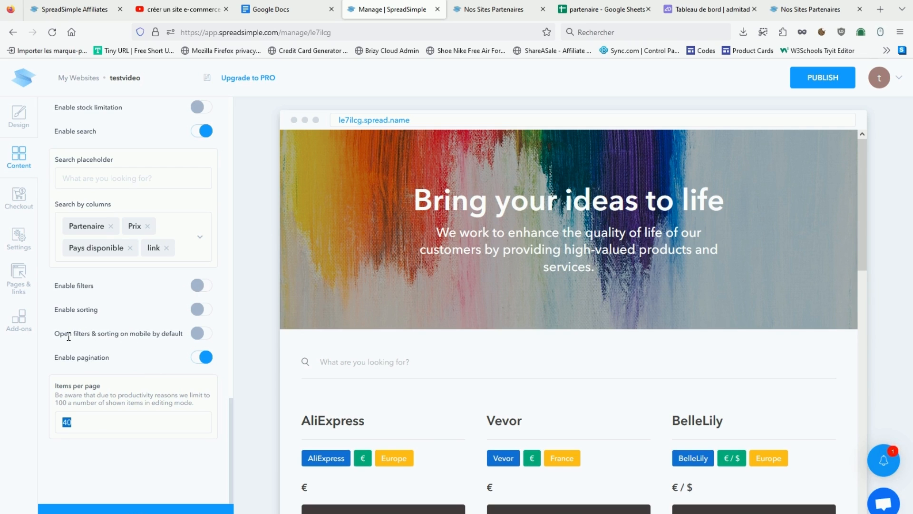
click(208, 338)
click(207, 336)
Step: Try the dark theme in the site's appearance settings and switch back to the light theme
click(19, 121)
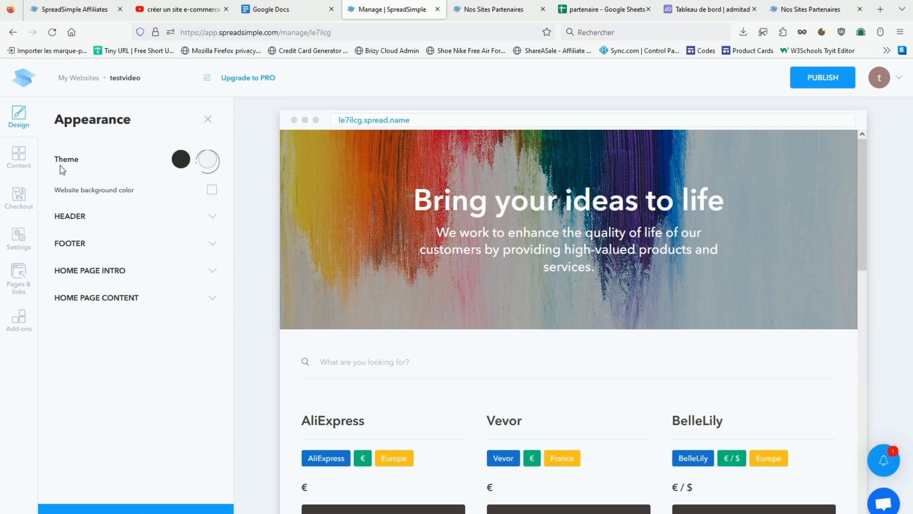
click(181, 164)
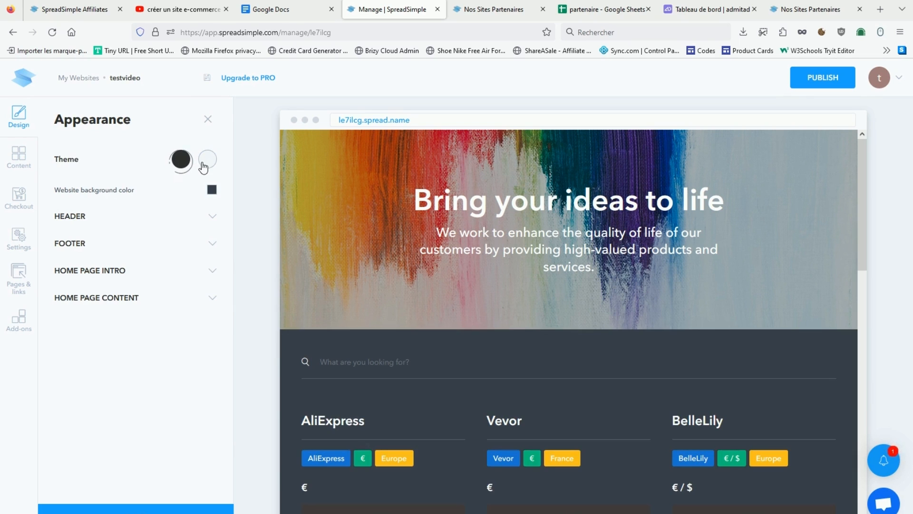
click(206, 164)
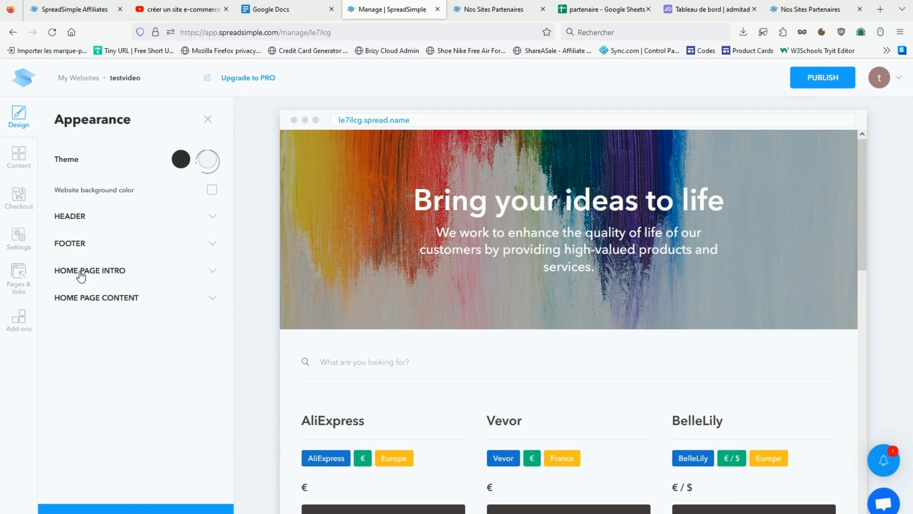
Step: Try showing the site header and the footer, turning each one off again
click(209, 220)
click(204, 239)
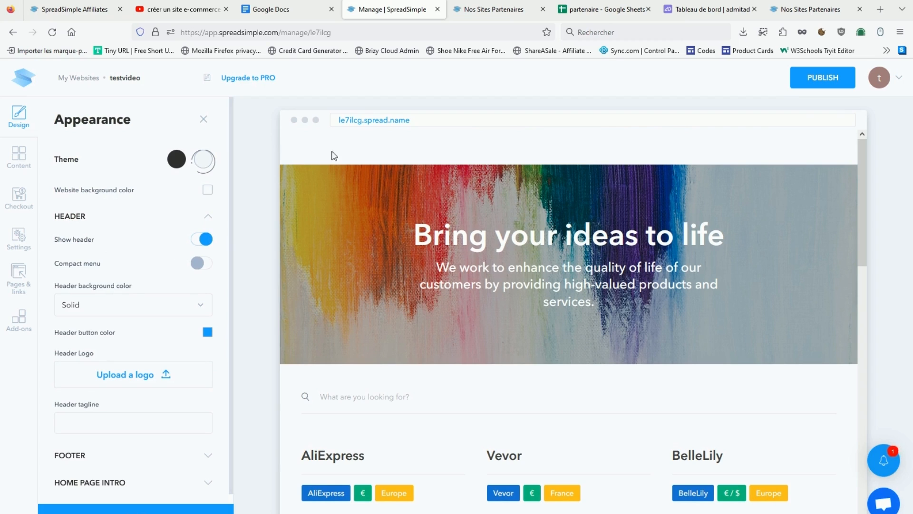
click(204, 239)
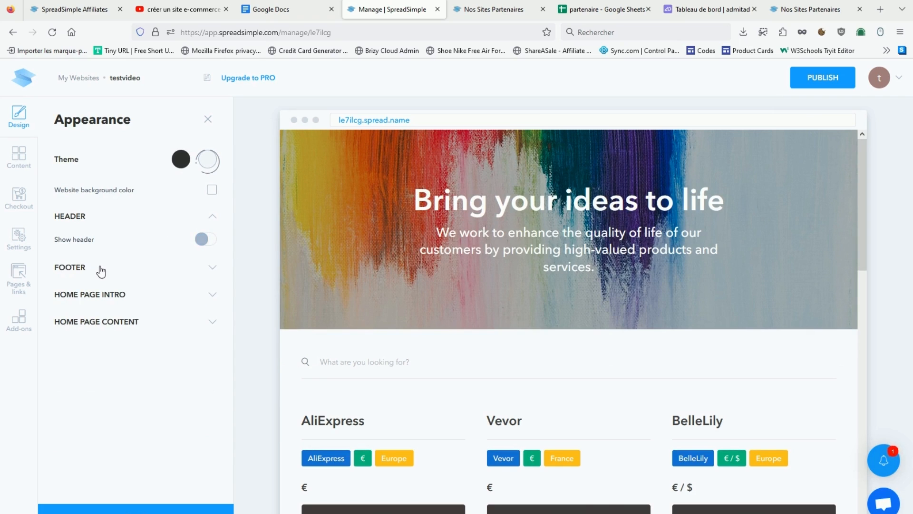
click(86, 272)
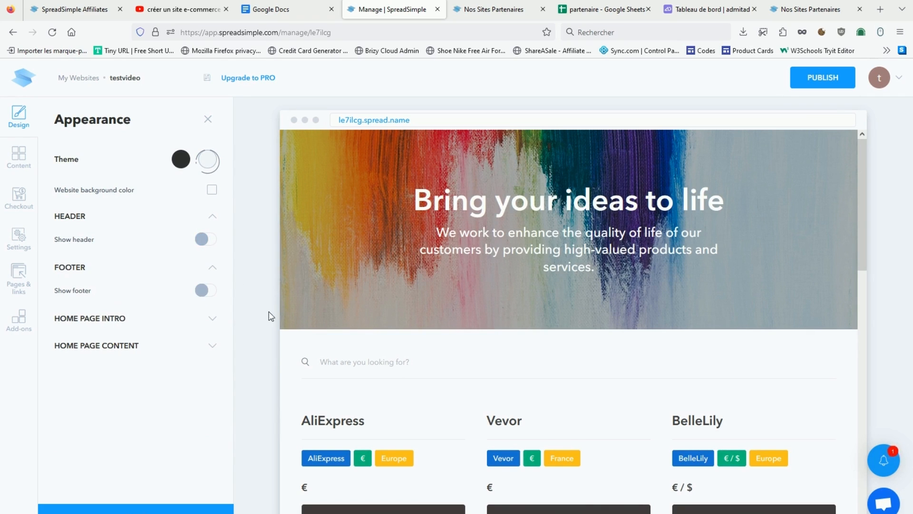
click(211, 290)
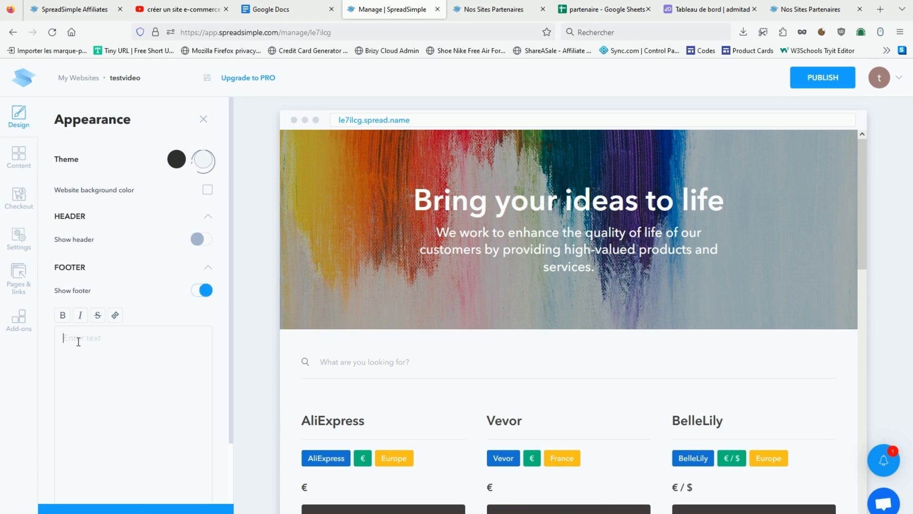
click(199, 290)
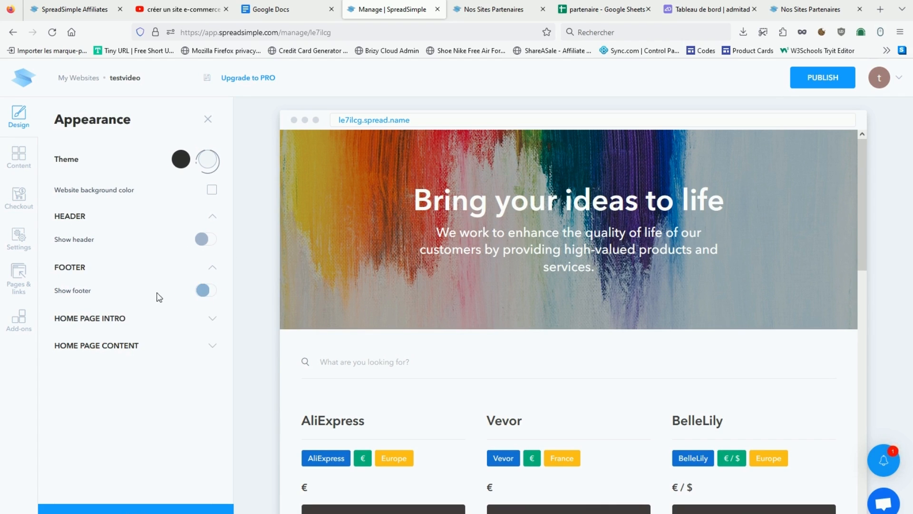
Step: Replace the home page intro's cover image with the Unsplash "shopping" photo of a hand holding paper bags
click(109, 320)
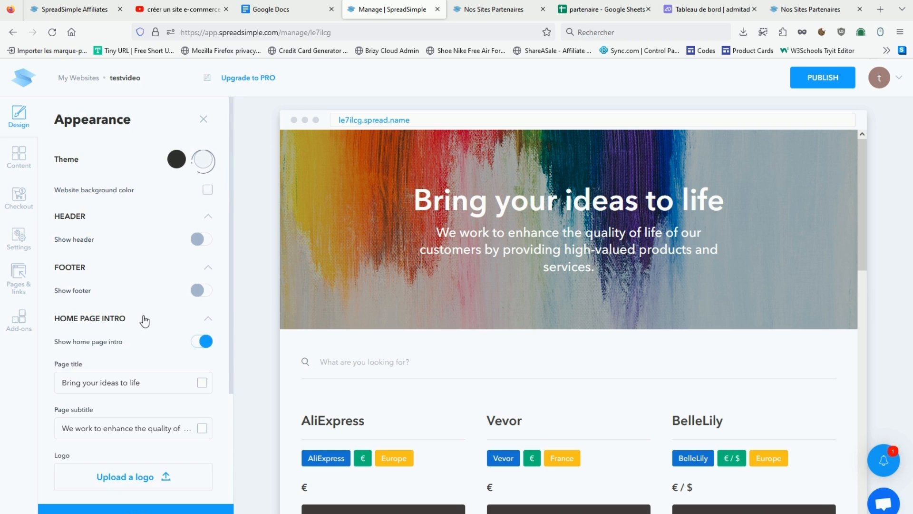
scroll(144, 328, down, 3)
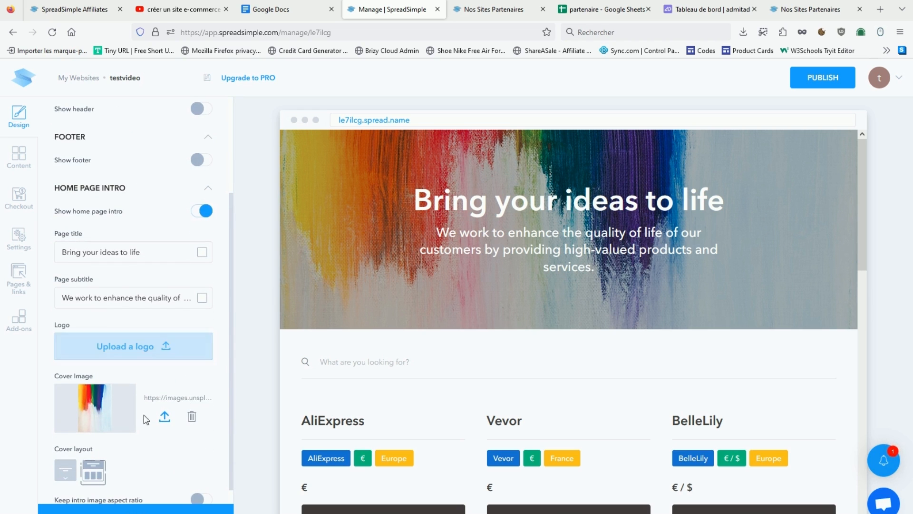
click(165, 417)
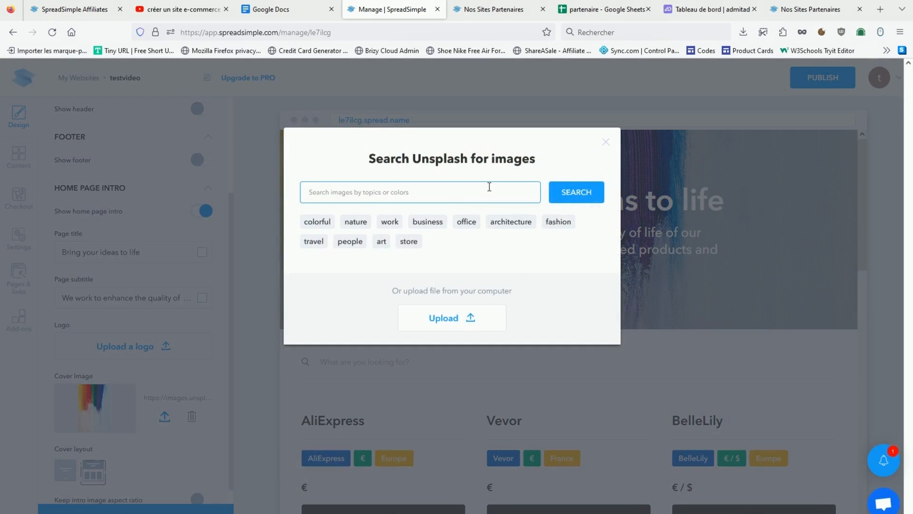
text(shopping)
key(Return)
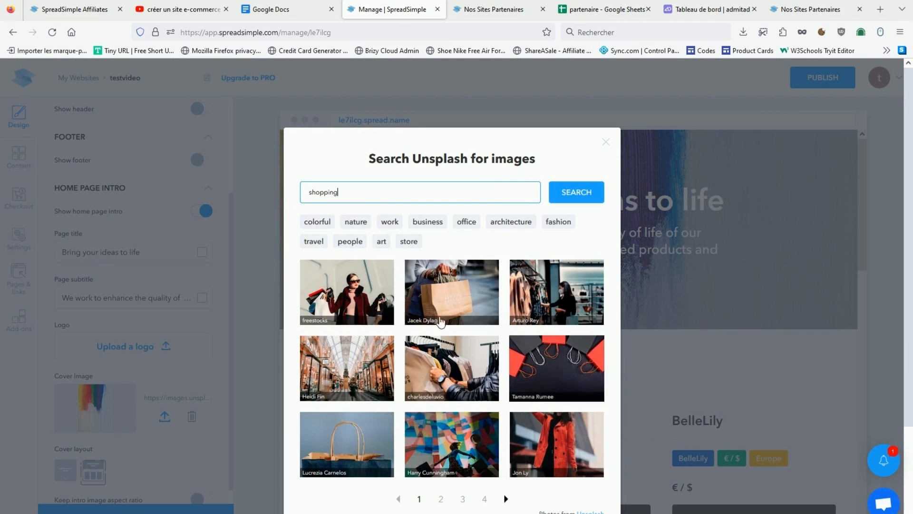
click(440, 291)
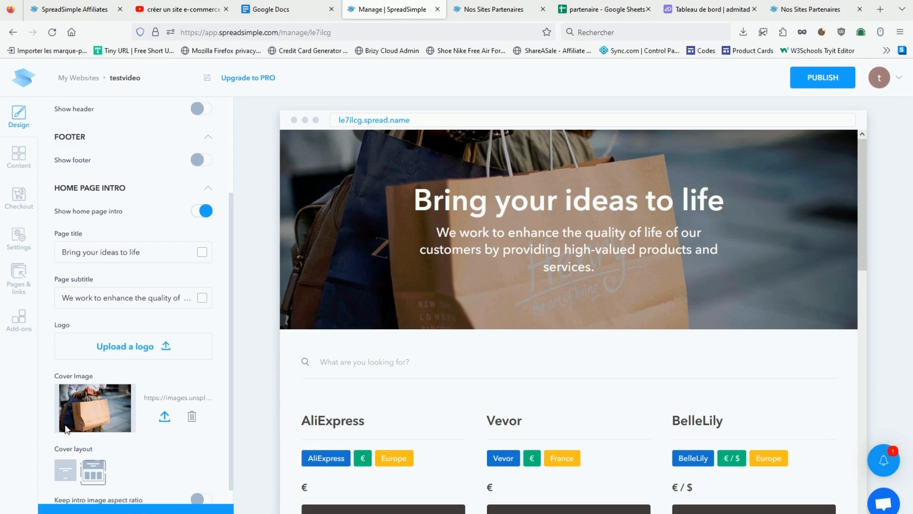
Step: Try the full-height cover layout, return to the compact one with items below, and save the design
scroll(80, 413, down, 1)
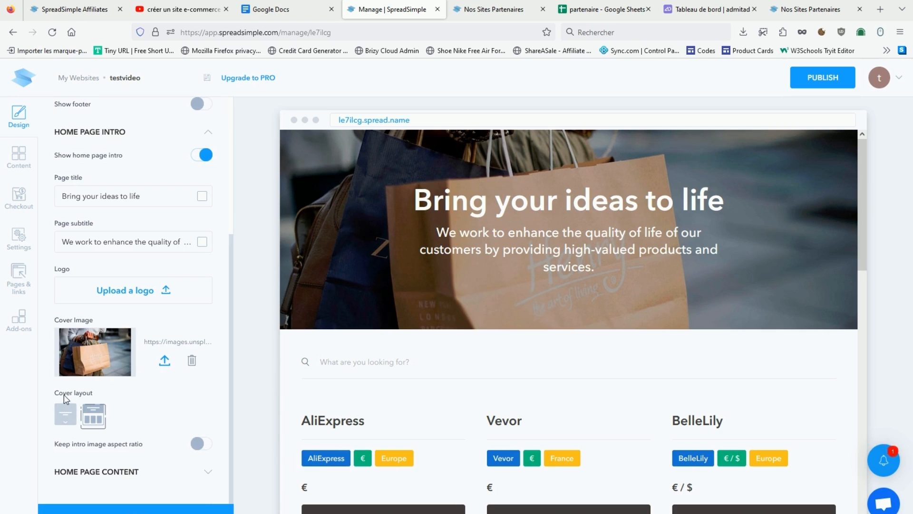
click(66, 415)
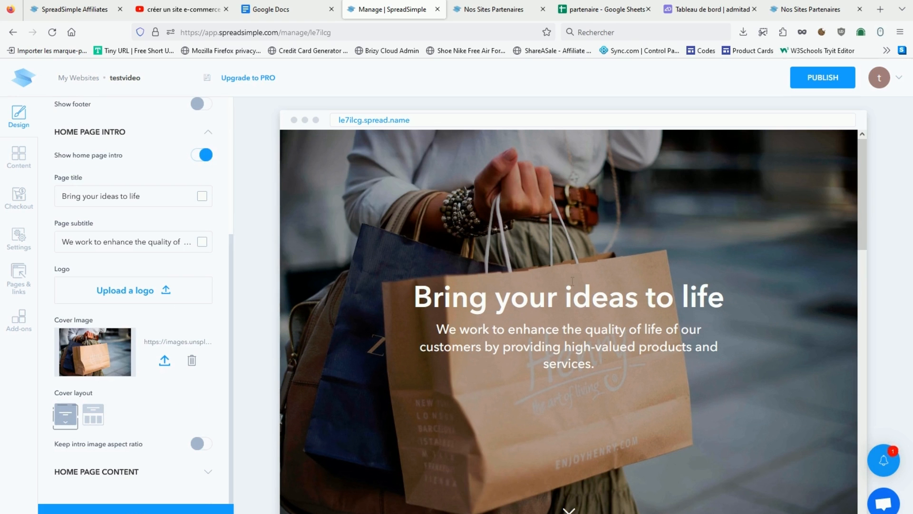
click(98, 421)
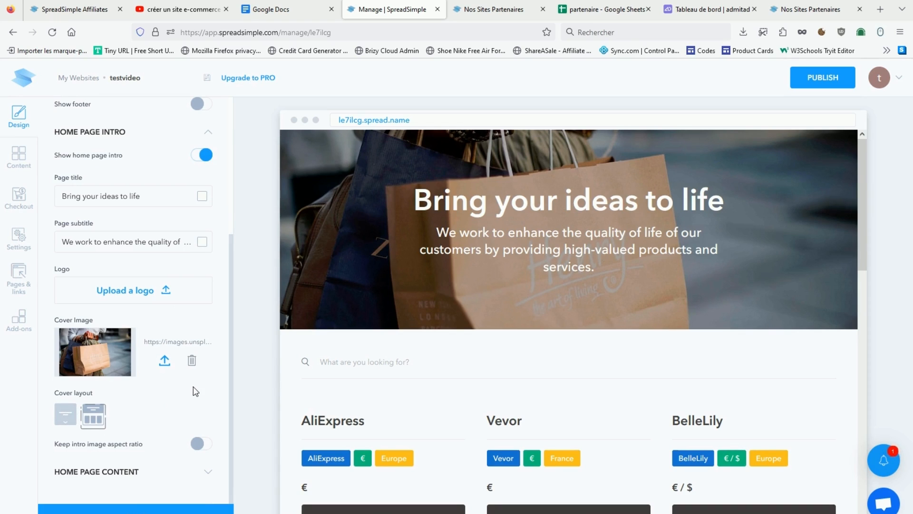
click(140, 511)
Step: Change the home page intro's title to "Nos Sites Partenaires"
drag(410, 199, 658, 276)
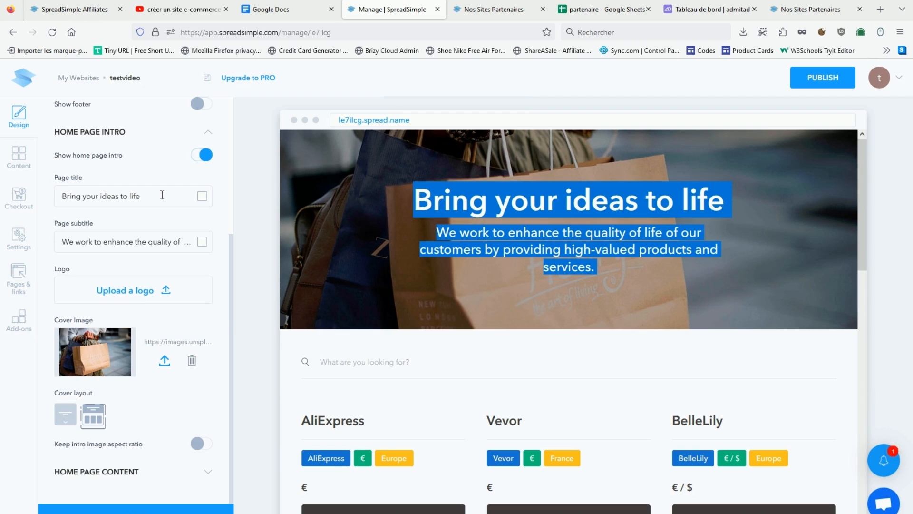
drag(162, 195, 1, 198)
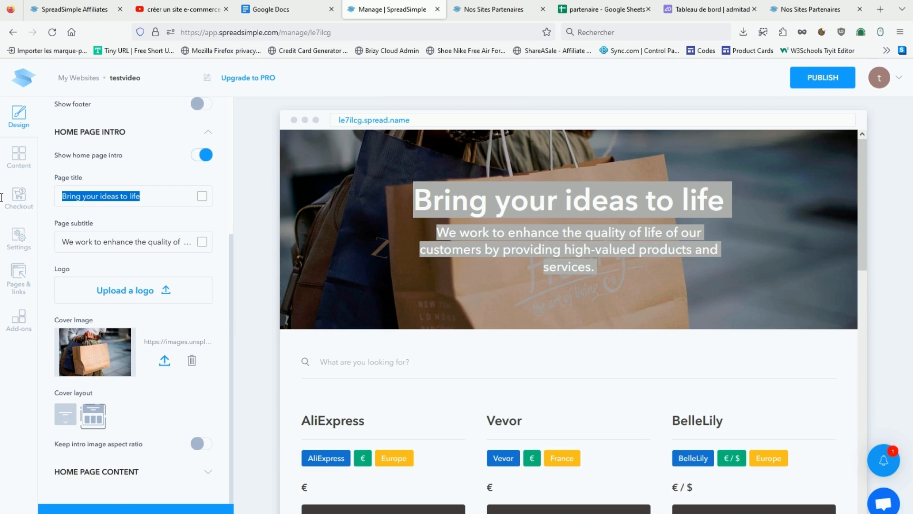
text(Nos Sites)
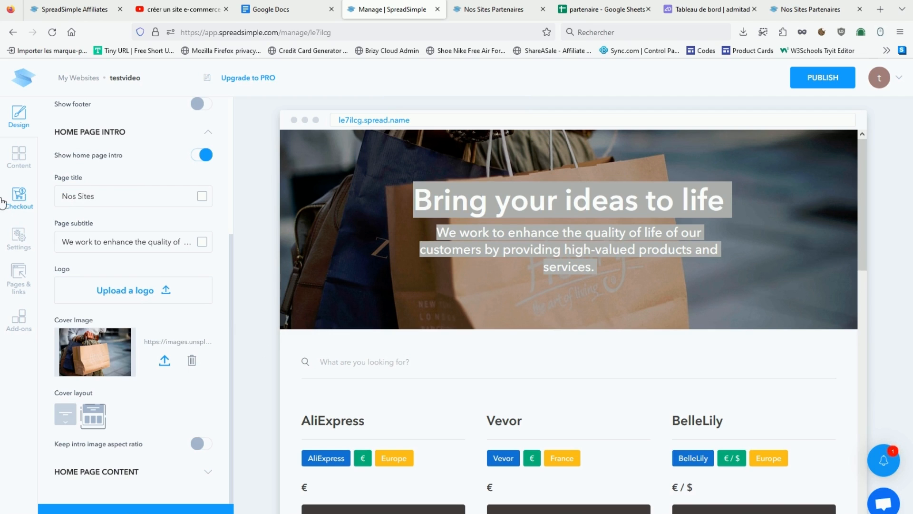
text( Parten)
key(Tab)
text(aire)
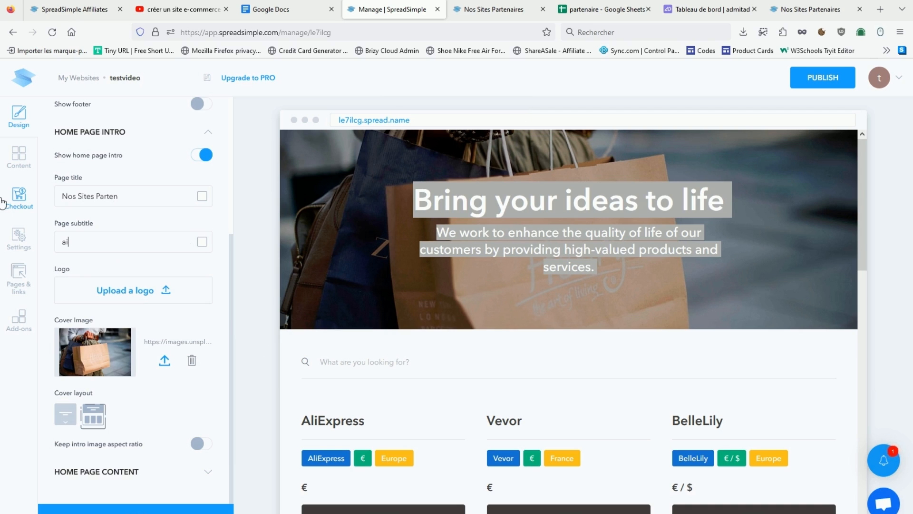
click(130, 197)
text(aires)
Step: Set the home page intro's subtitle to "les meilleurs deals du moment" and save the design
drag(106, 242, 44, 236)
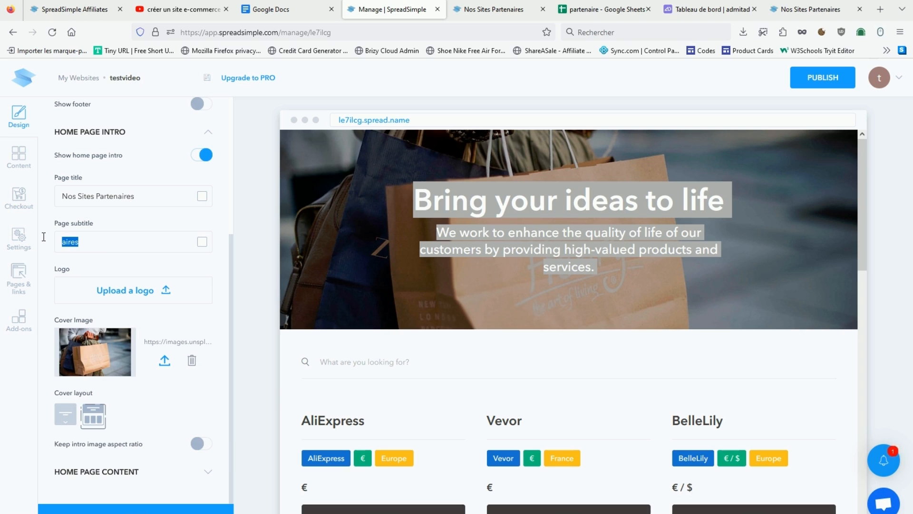
key(BackSpace)
text(les meilleurs deals du moment)
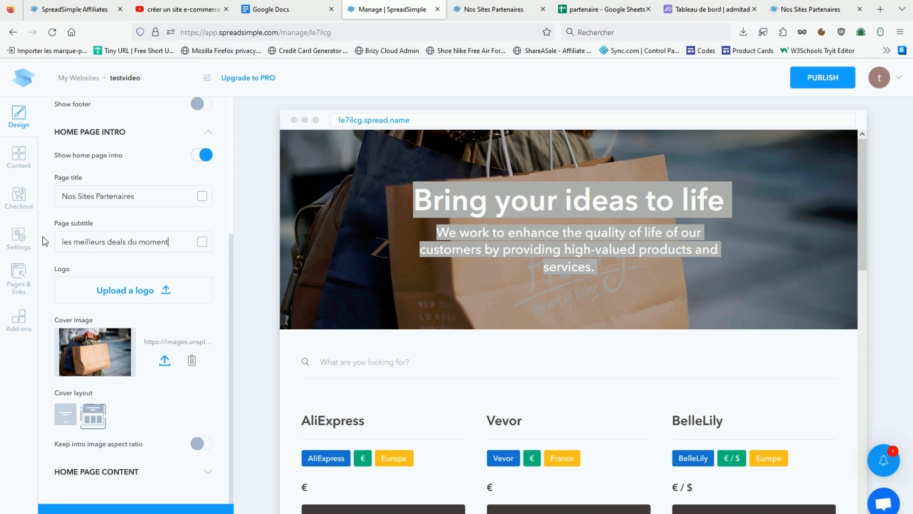
click(136, 509)
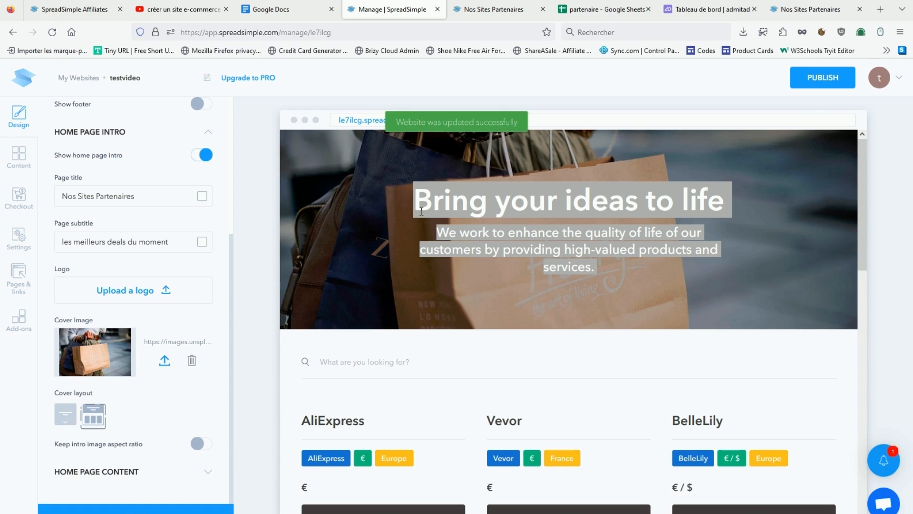
Step: Reload the site editor and review the intro, search box and partner cards in the preview
click(463, 230)
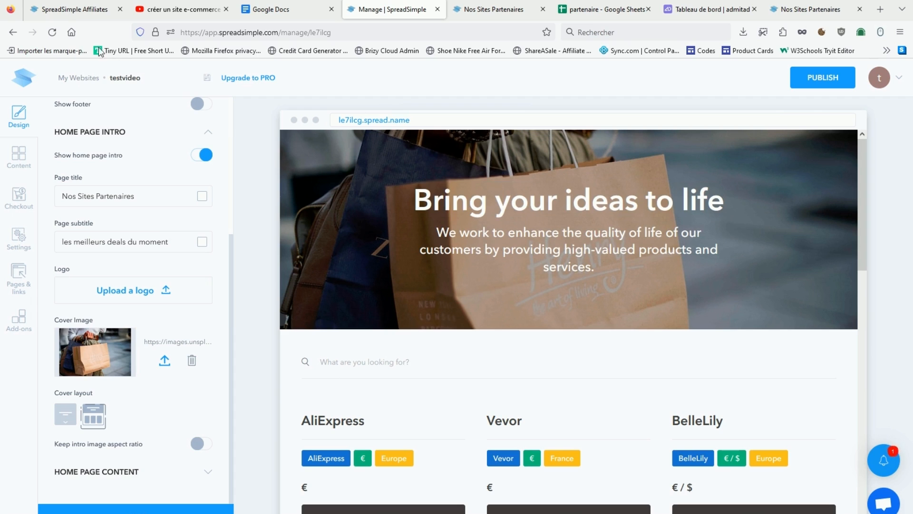
click(52, 33)
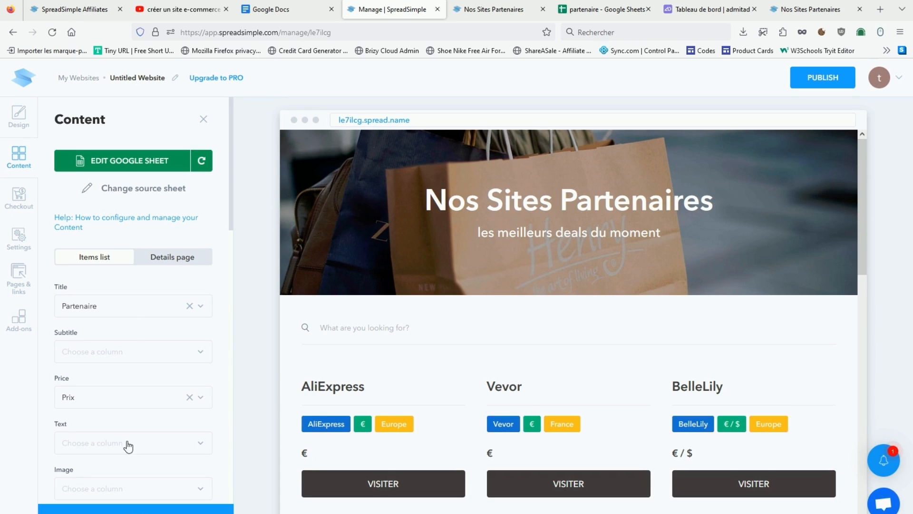
scroll(159, 379, down, 5)
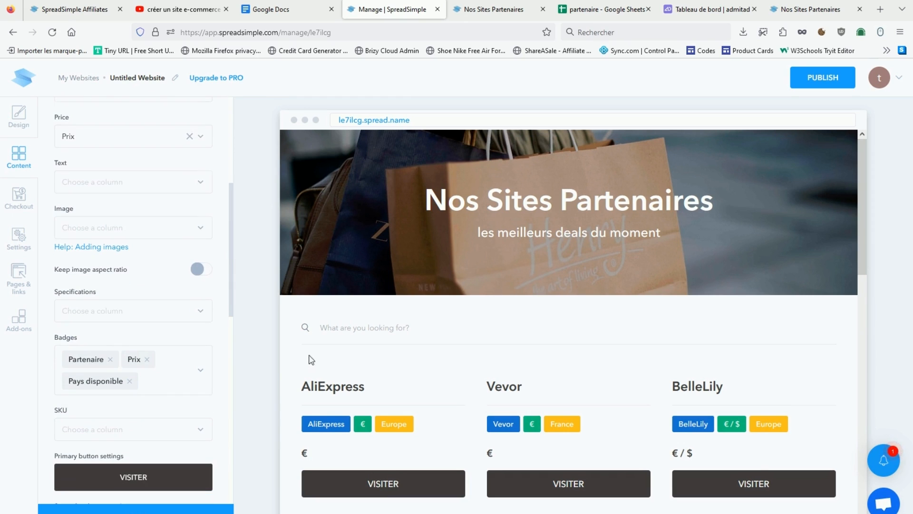
scroll(464, 269, down, 1)
click(373, 272)
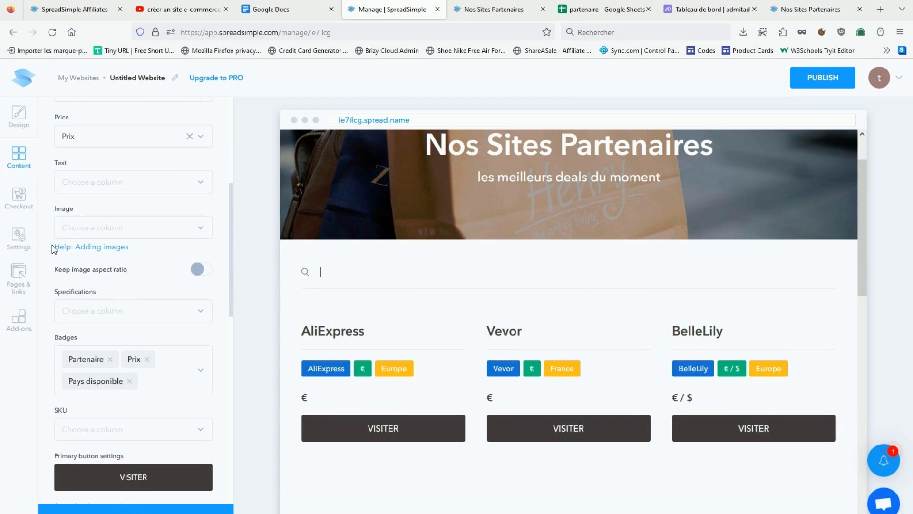
Step: Set the website language to Français in the site's general settings
click(19, 238)
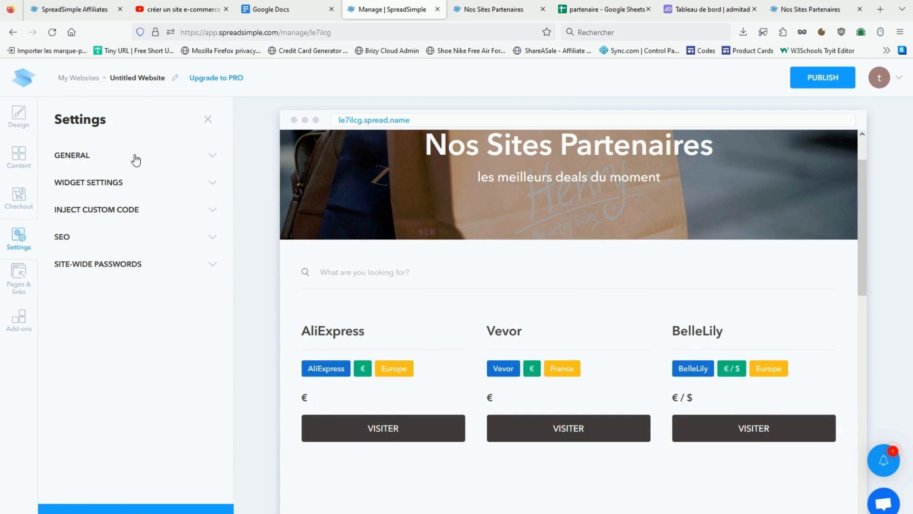
click(212, 158)
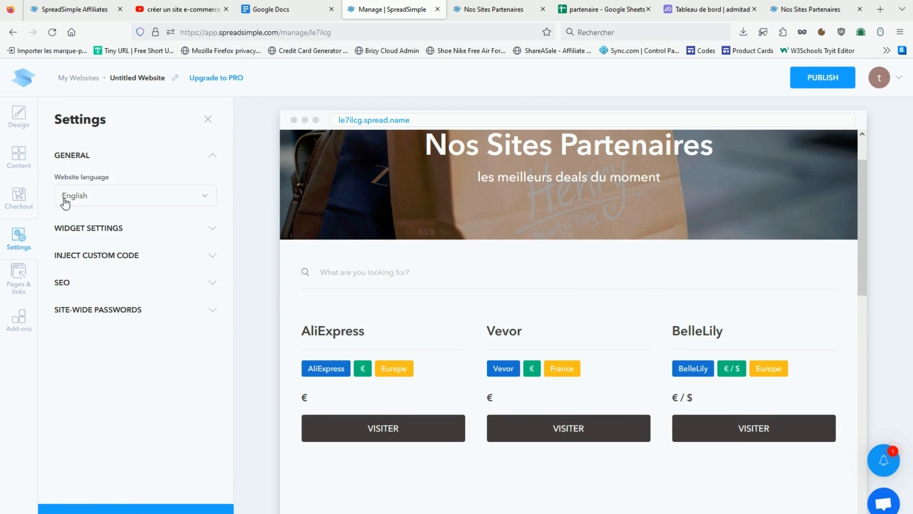
click(84, 205)
click(84, 276)
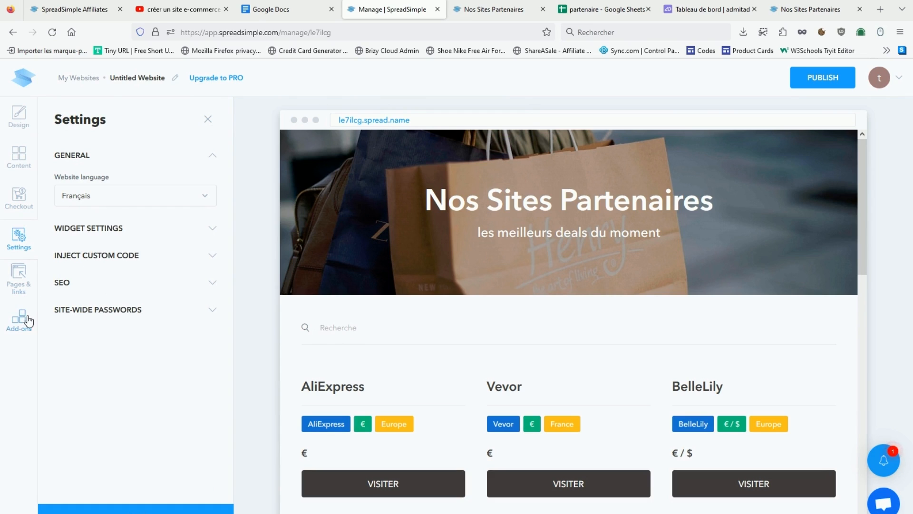
Step: Examine the site's widget settings and its SEO options for favicon, preview image, meta title and meta description
click(212, 229)
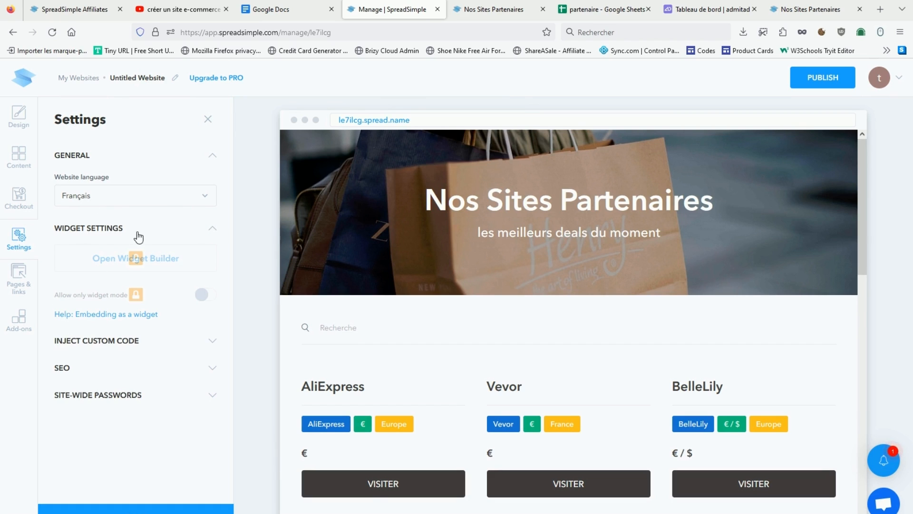
click(211, 229)
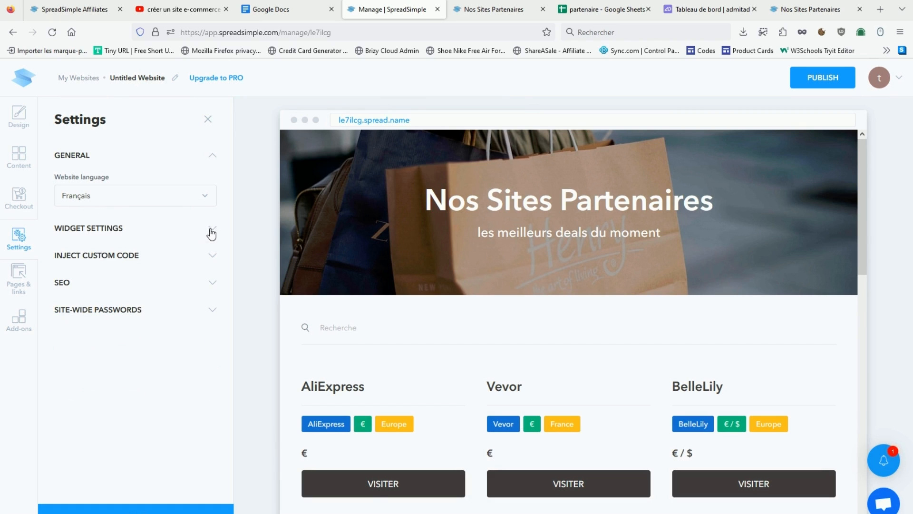
click(210, 285)
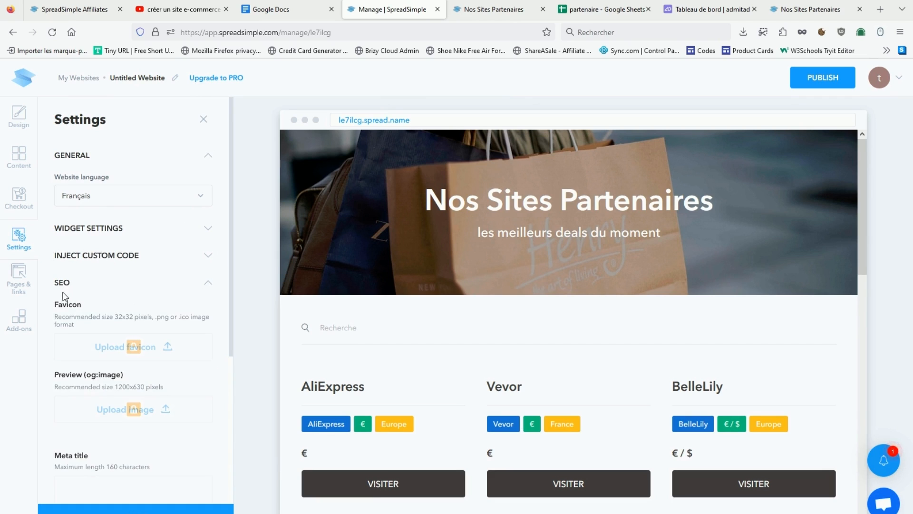
scroll(153, 410, down, 4)
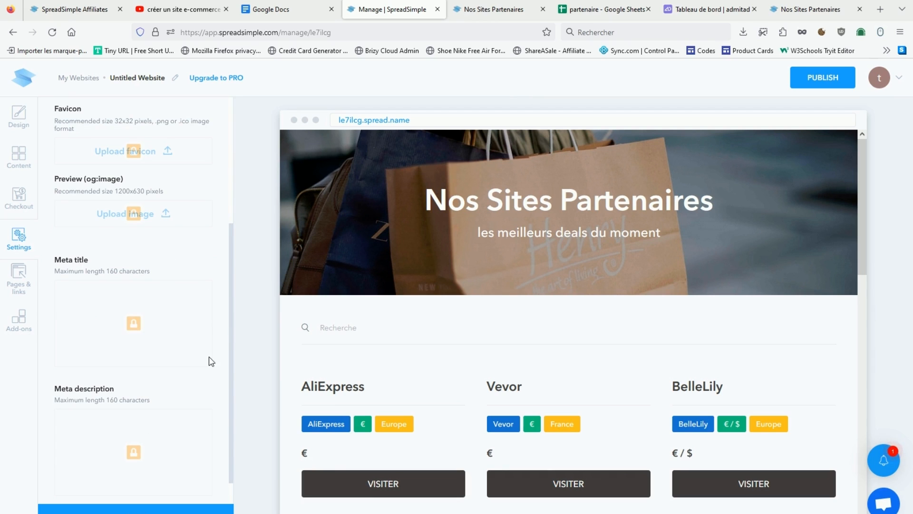
scroll(212, 362, up, 4)
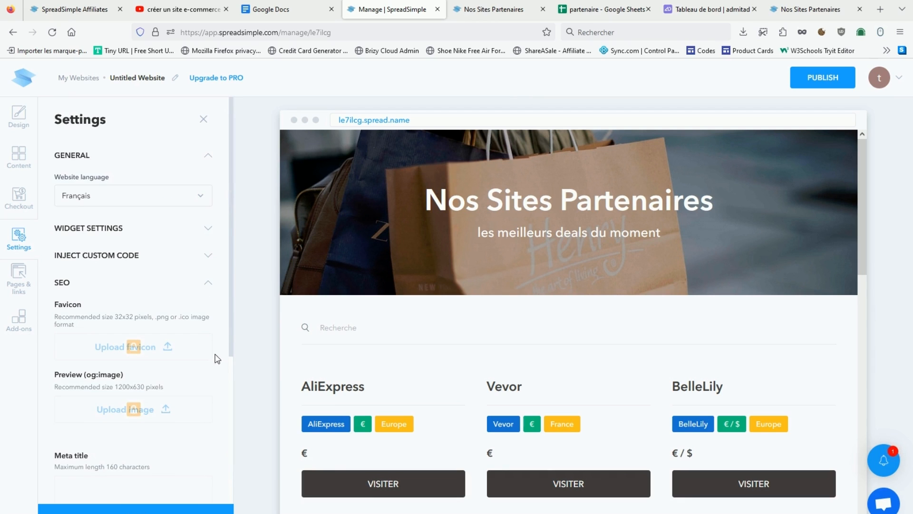
click(209, 283)
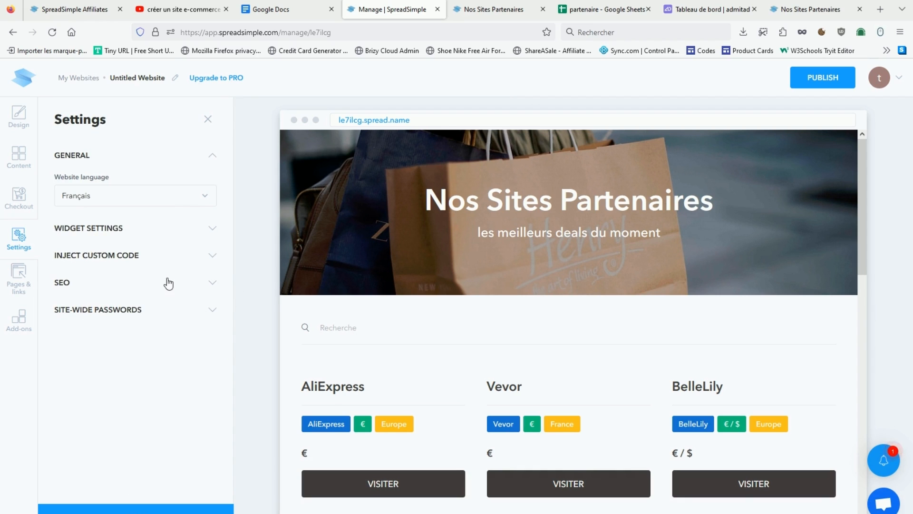
Step: Check the options for adding pages and links, and look through the full catalogue of add-ons
click(23, 284)
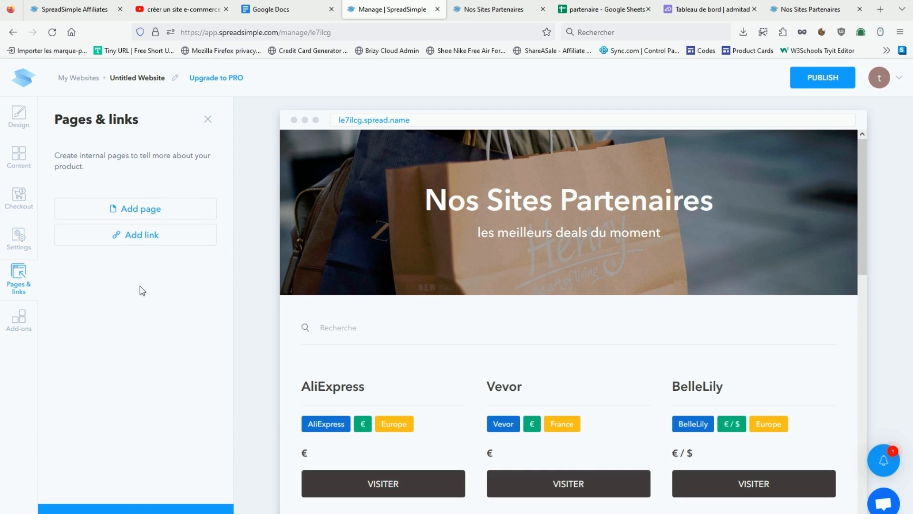
click(19, 319)
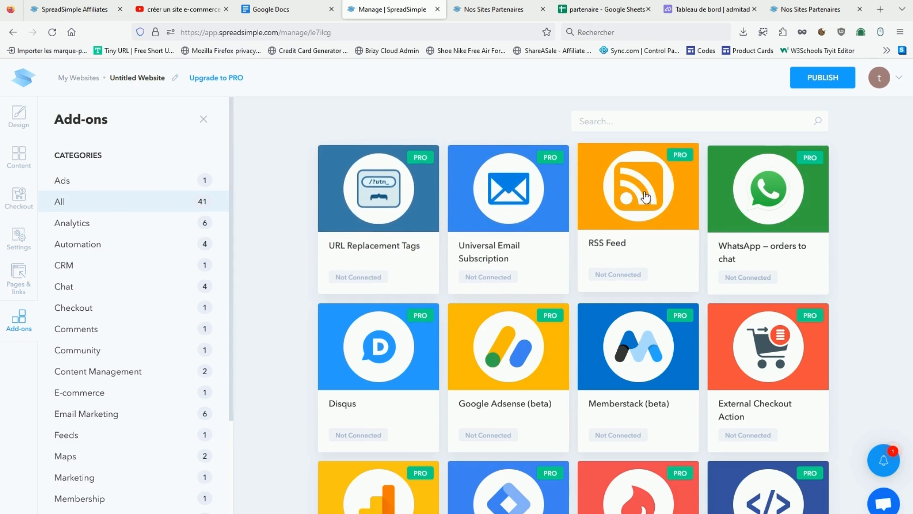
scroll(702, 226, down, 8)
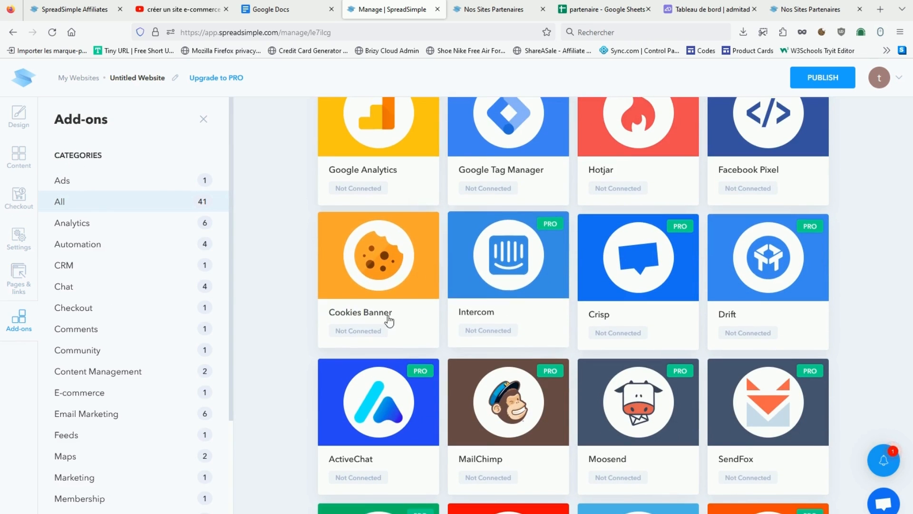
scroll(405, 309, down, 5)
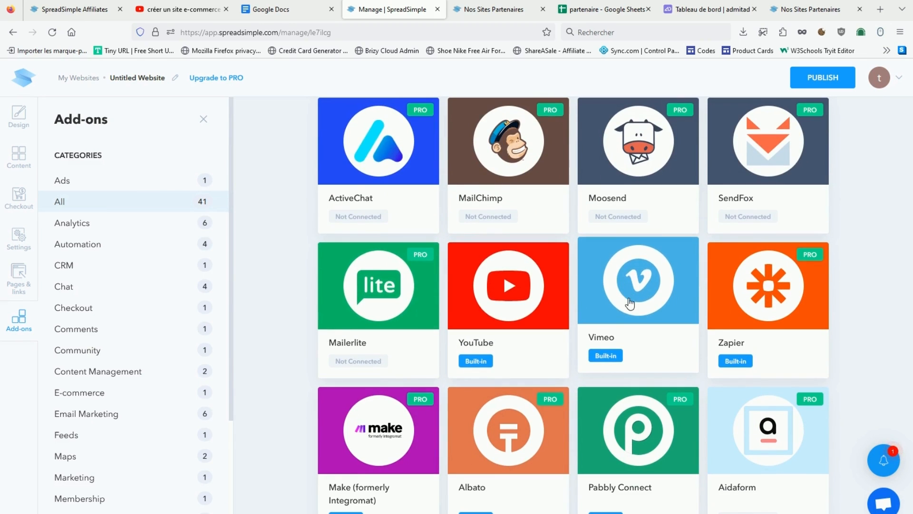
scroll(627, 295, down, 3)
scroll(627, 298, down, 1)
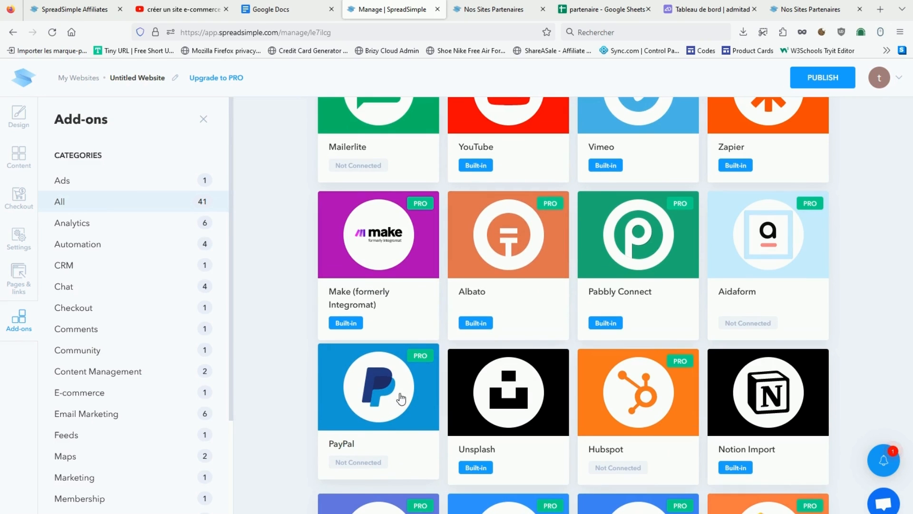
scroll(404, 396, down, 3)
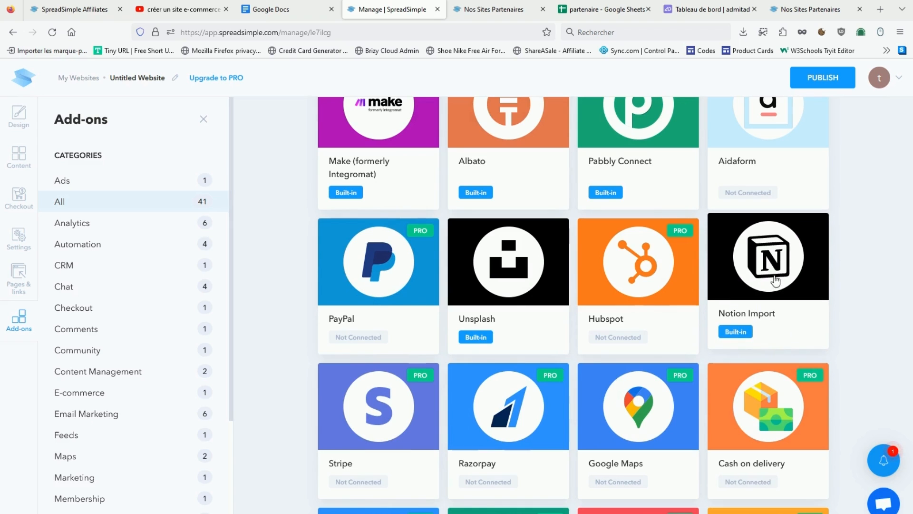
scroll(778, 266, down, 4)
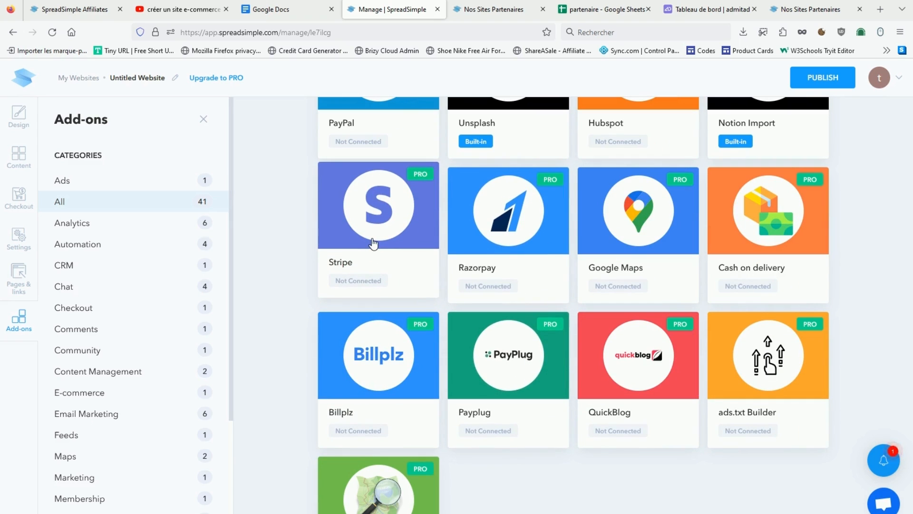
scroll(389, 266, down, 2)
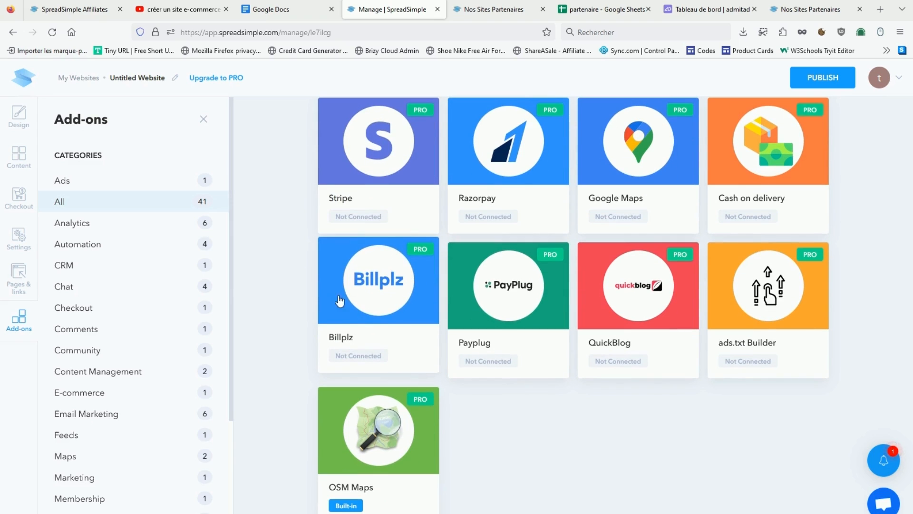
Step: Filter the add-ons by the Email Marketing, E-commerce and Community categories in turn
click(97, 417)
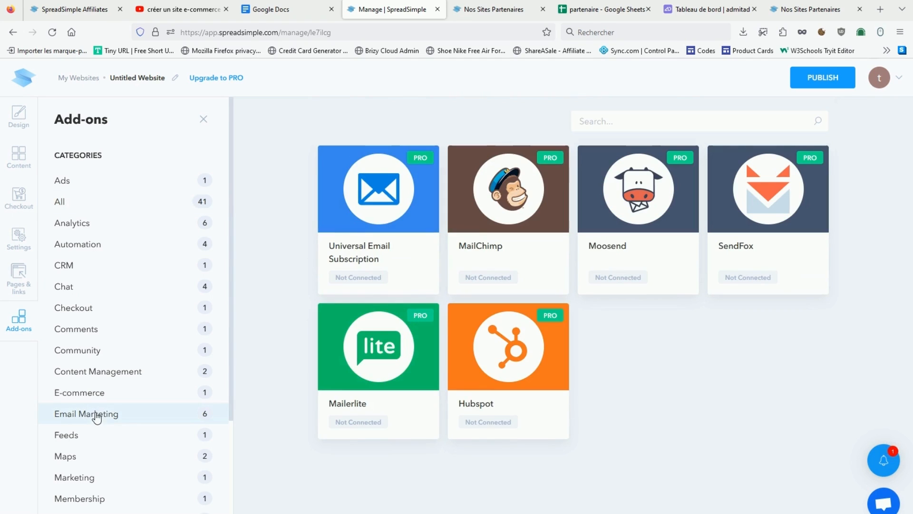
click(78, 396)
click(72, 351)
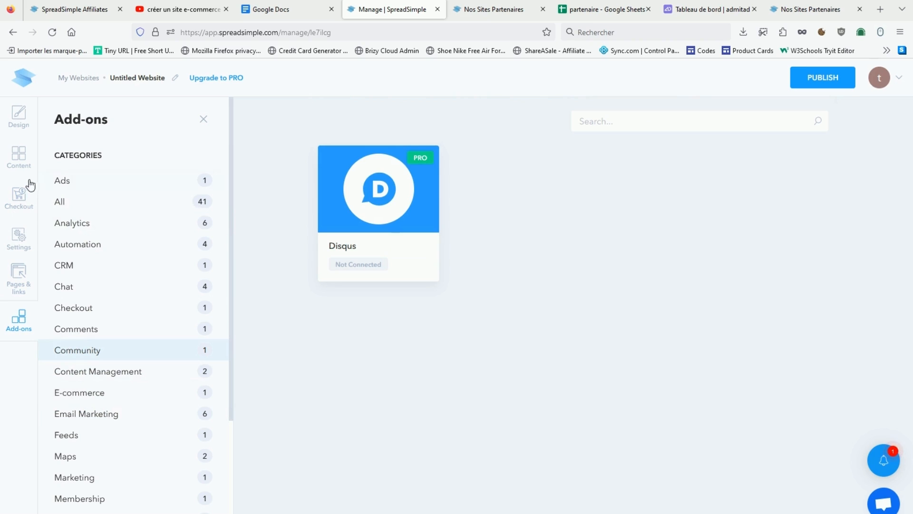
Step: Examine the checkout options, including the cart settings, and return to the checkout overview
click(18, 249)
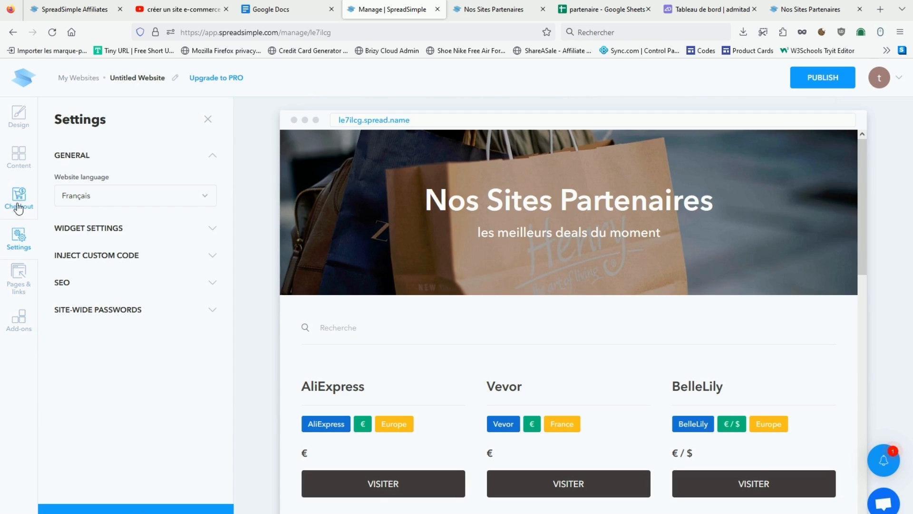
click(19, 203)
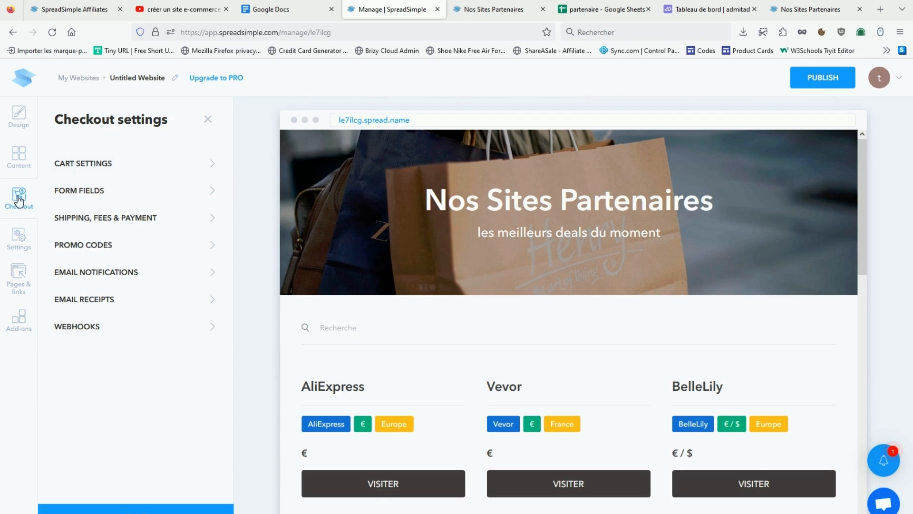
click(174, 163)
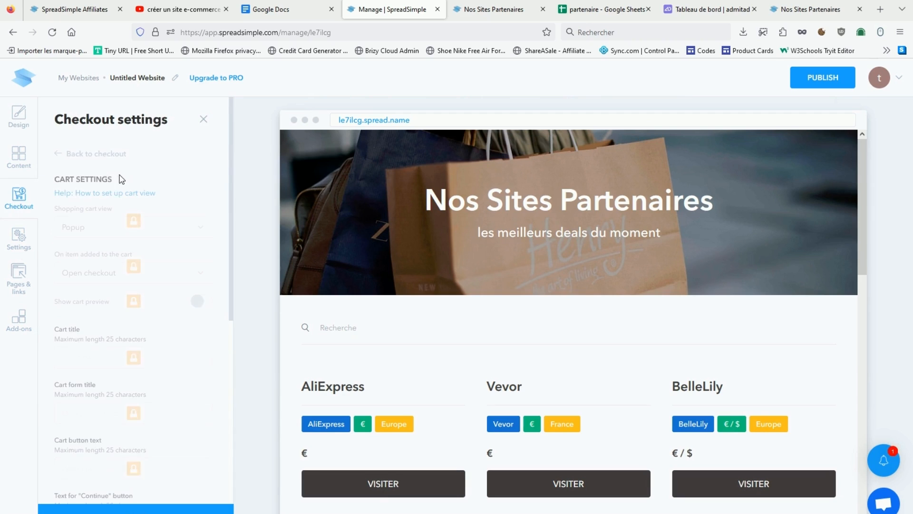
click(59, 153)
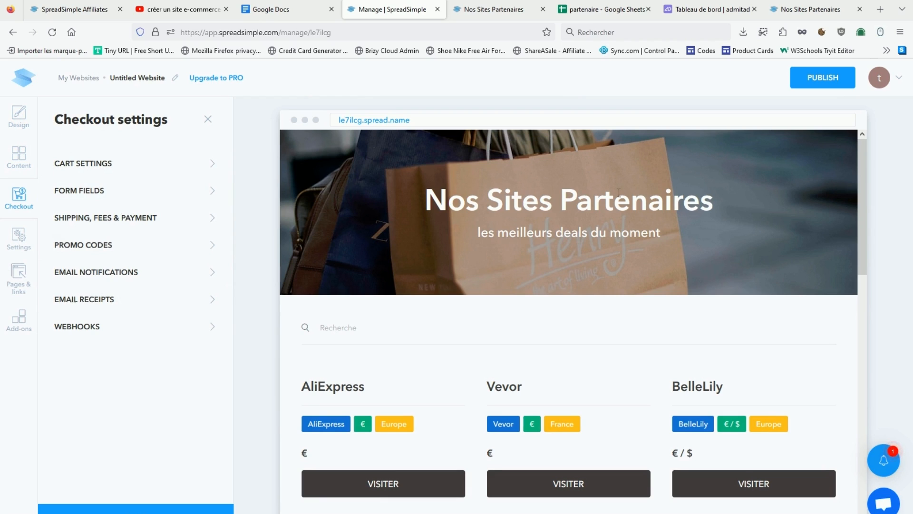
Step: Publish the website under the spread.name subdomain "tesvideo"
click(822, 81)
drag(386, 214, 332, 215)
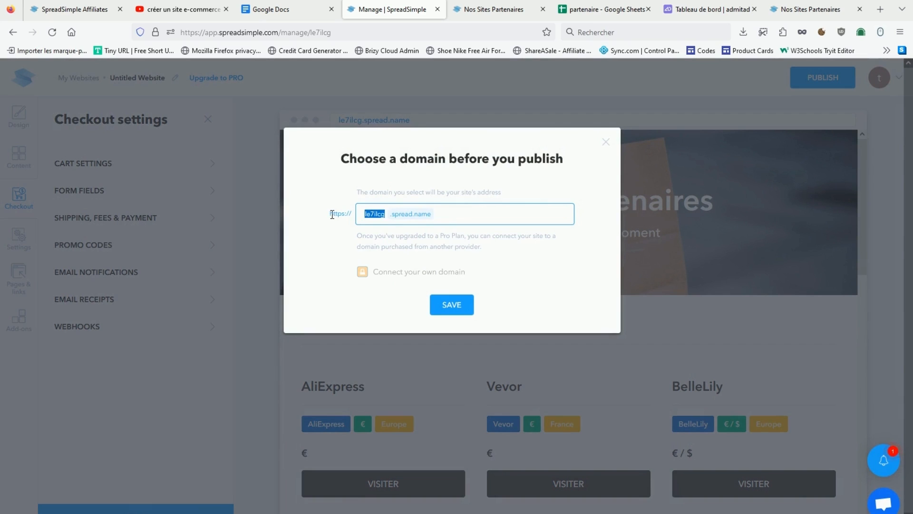
text(tesvideo)
click(461, 306)
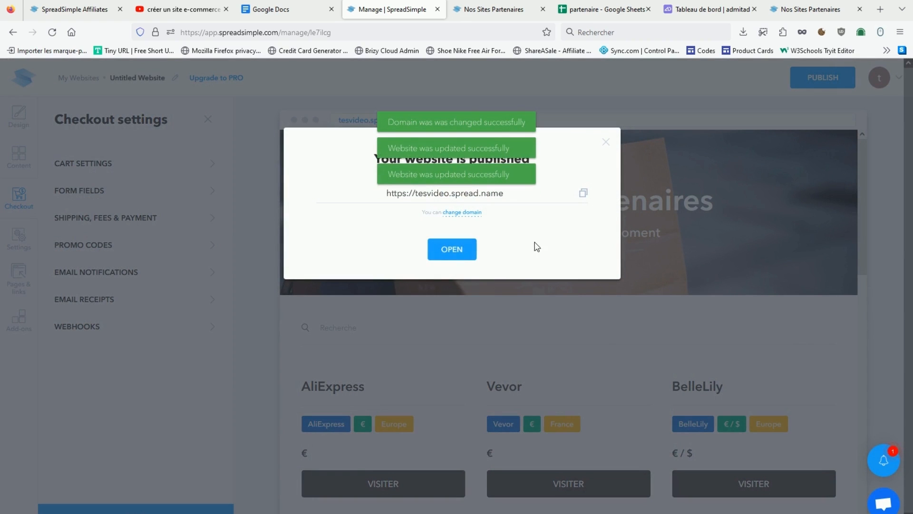
Step: Open the published site, disable the ad blocker for it and reload the page
click(455, 252)
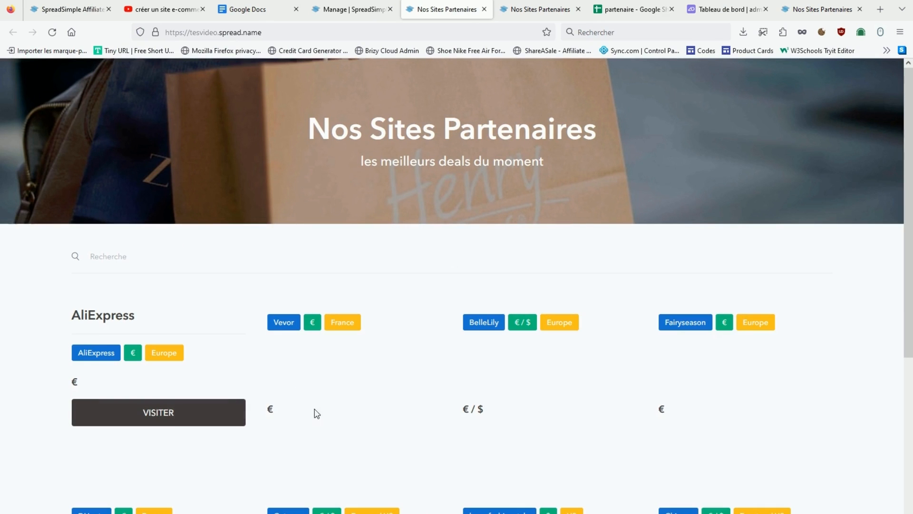
click(842, 32)
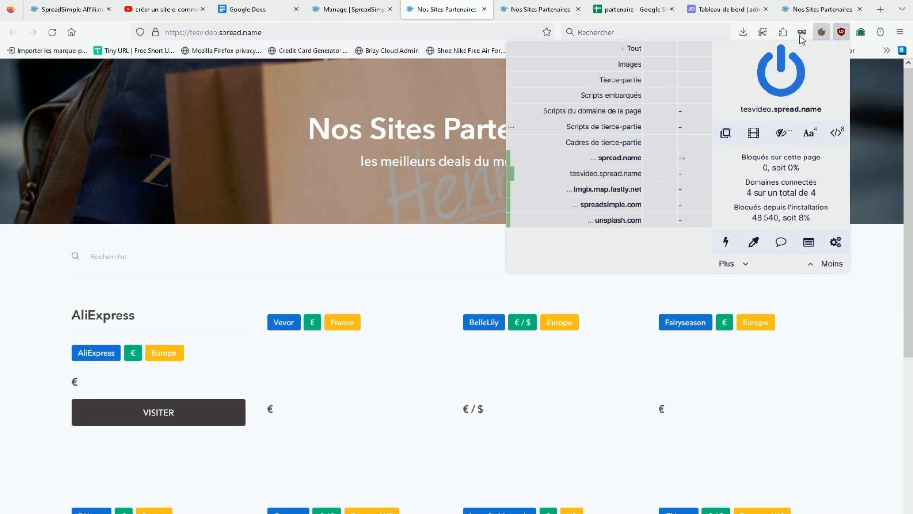
click(782, 81)
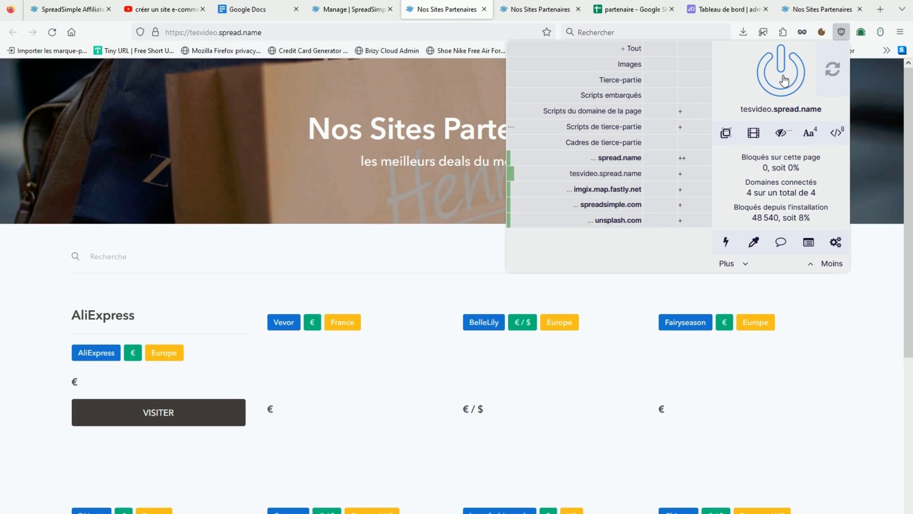
click(52, 32)
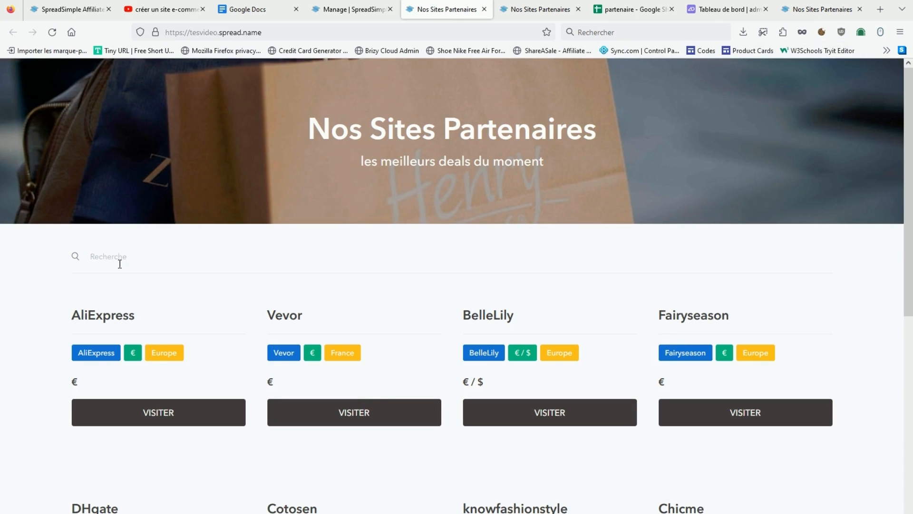
Step: Test the VISITER links of the BelleLily and Fairyseason cards, closing each shop page, and review the published partner page
scroll(294, 318, down, 5)
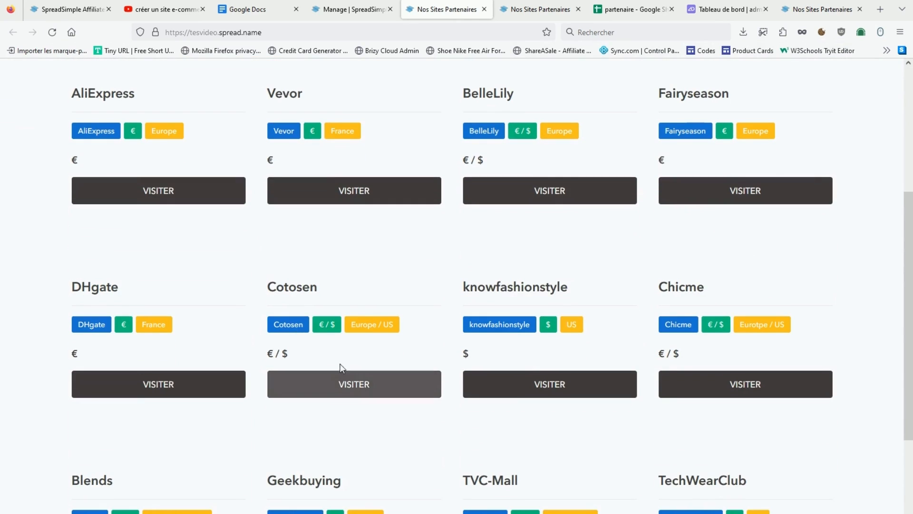
click(558, 190)
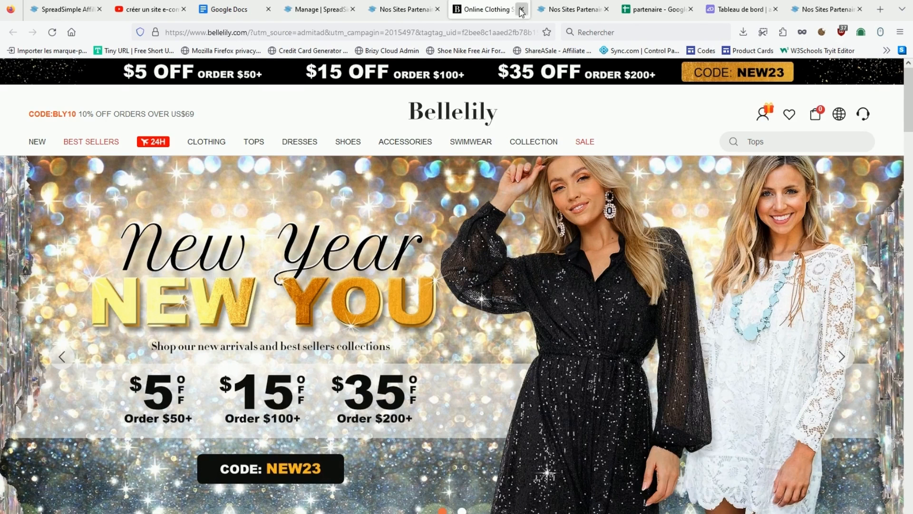
click(521, 9)
click(748, 189)
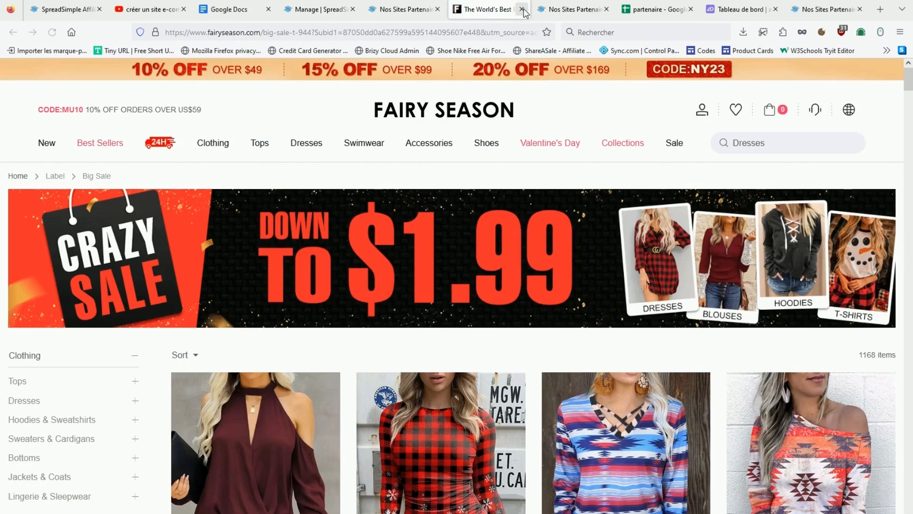
click(522, 10)
scroll(310, 271, up, 3)
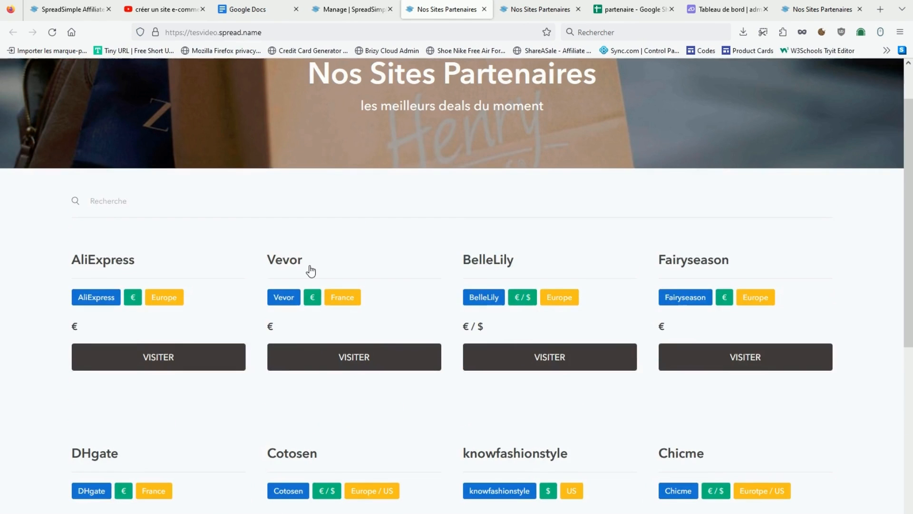
scroll(309, 270, up, 1)
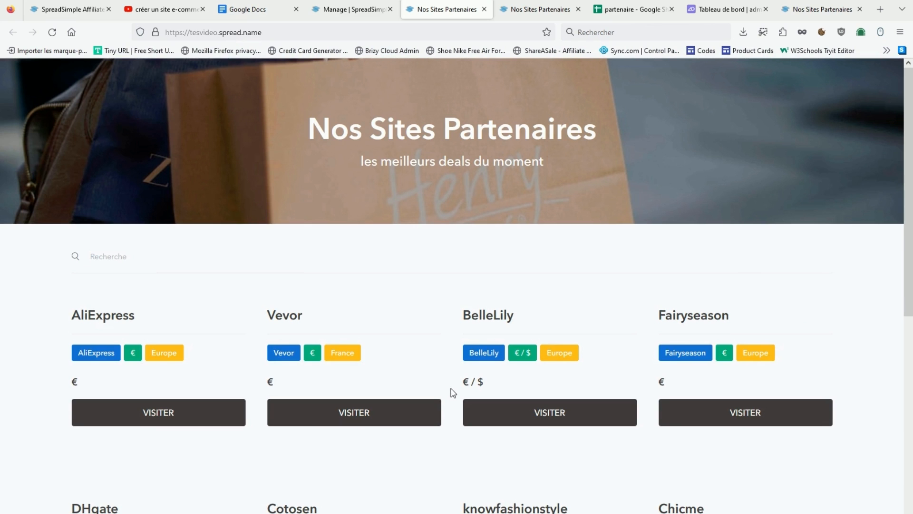
scroll(87, 285, down, 2)
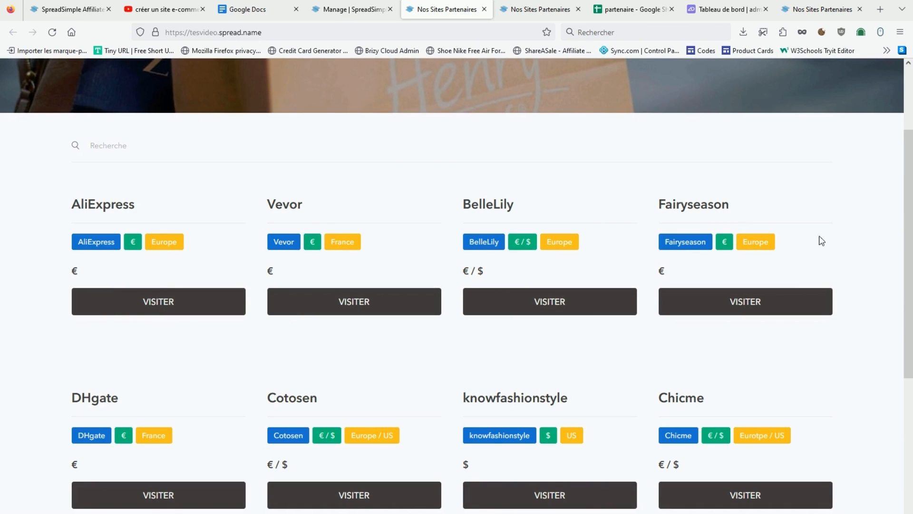
Step: Review the partner columns and links in the "partenaire" spreadsheet, and bring up the testtesteur.spread.name site for comparison
click(636, 8)
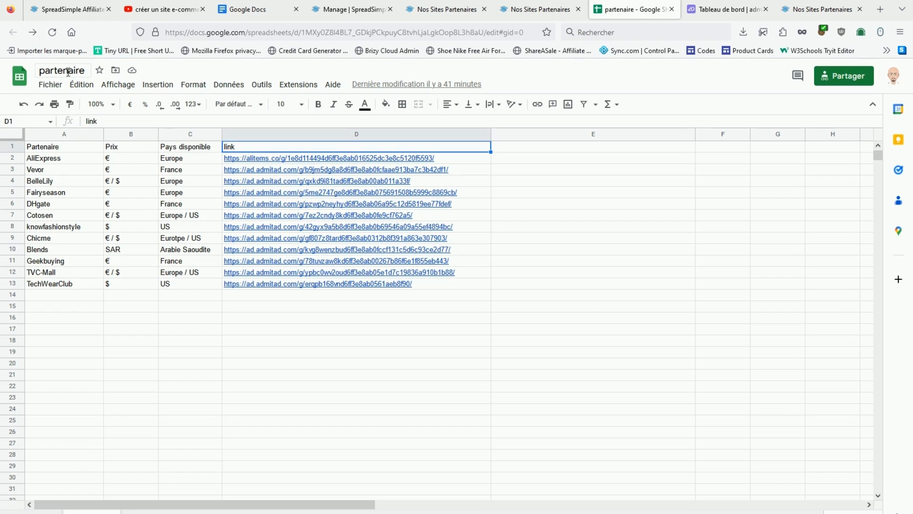
mouse_move(455, 277)
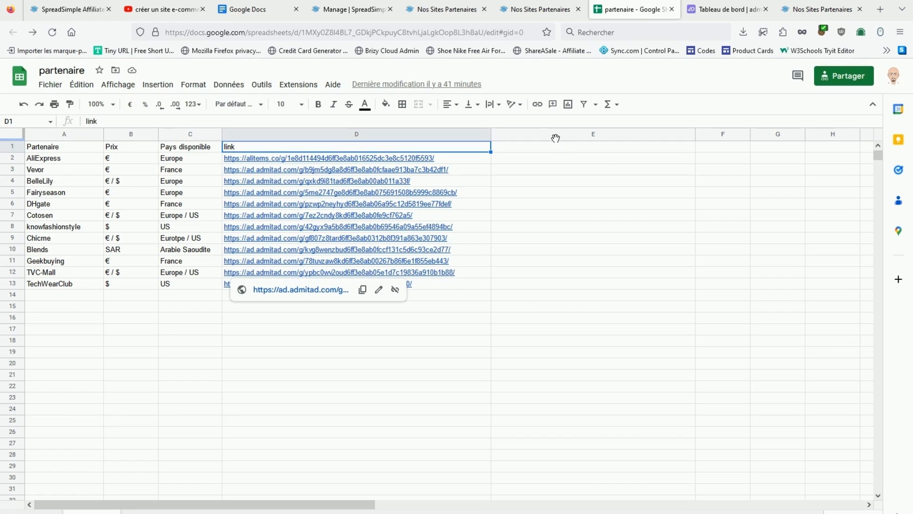
click(544, 148)
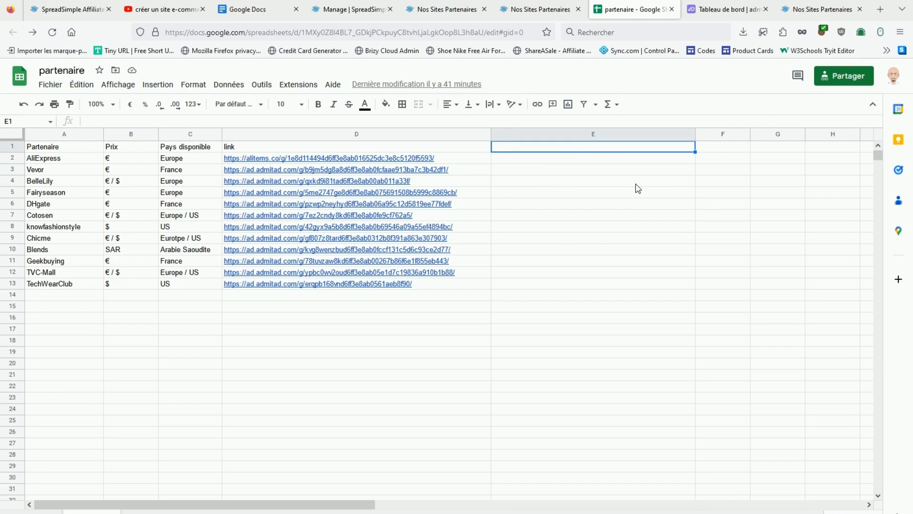
click(527, 12)
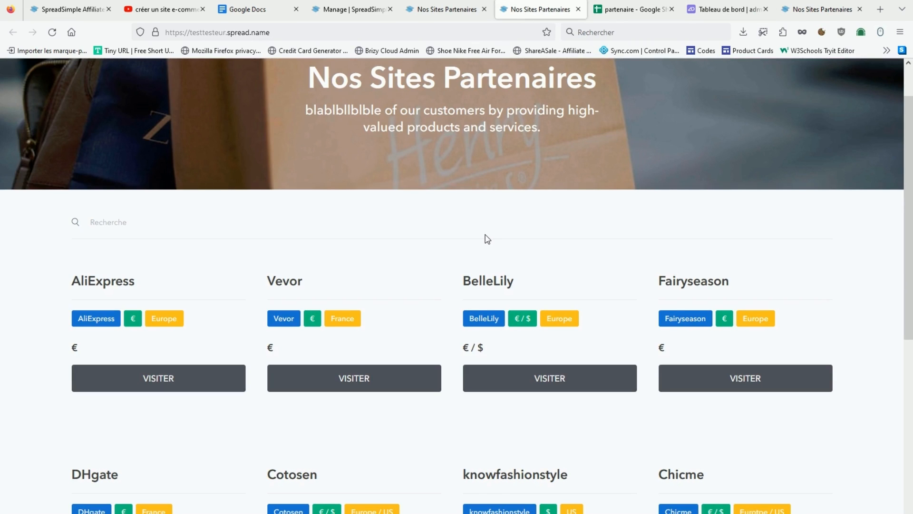